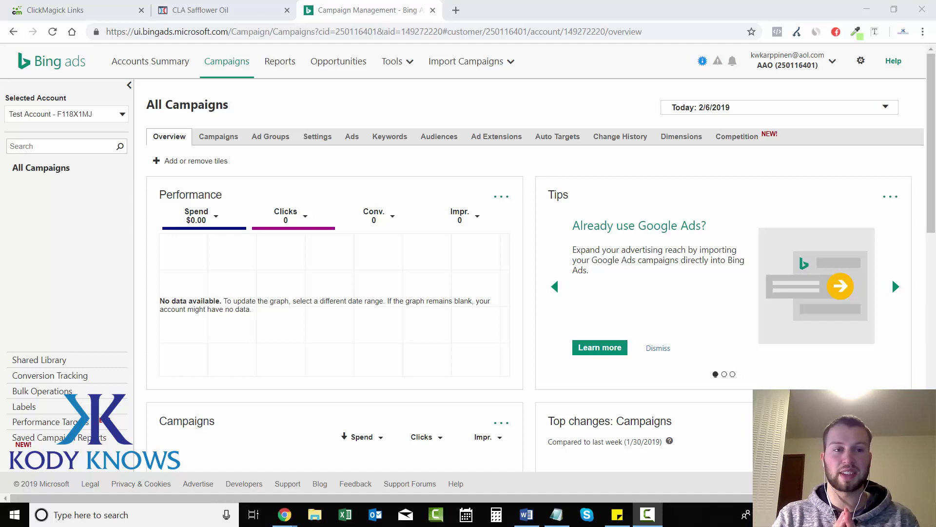
Start a new Bing Ads campaign with 'Visits to my website' as its goal.
click(218, 136)
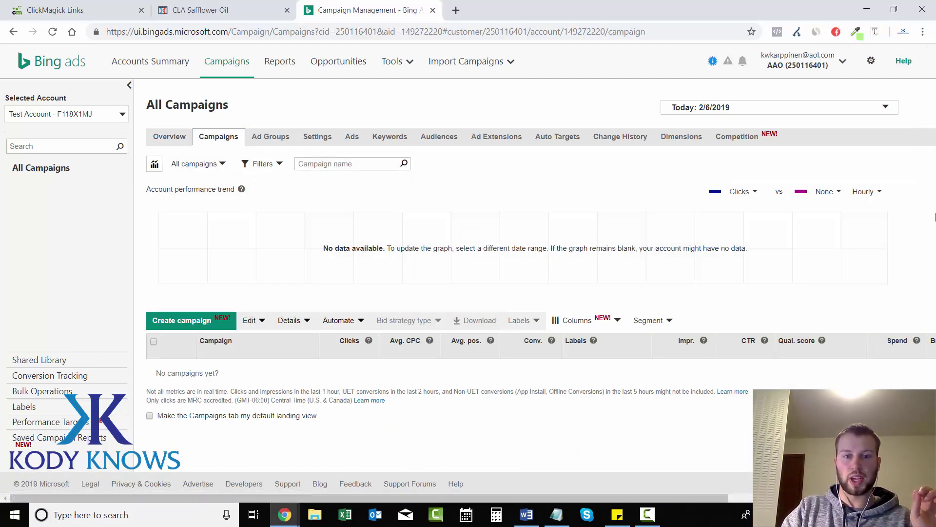
click(183, 322)
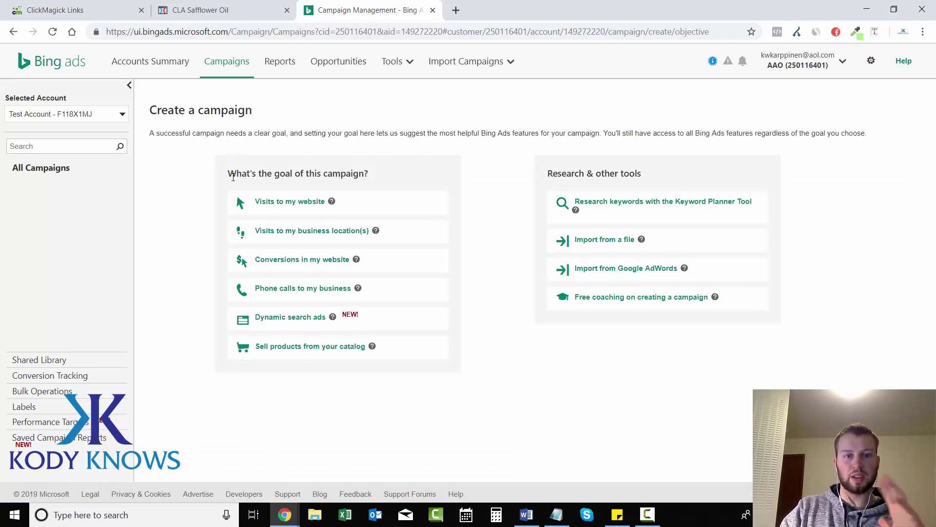
drag(232, 177, 379, 179)
click(379, 180)
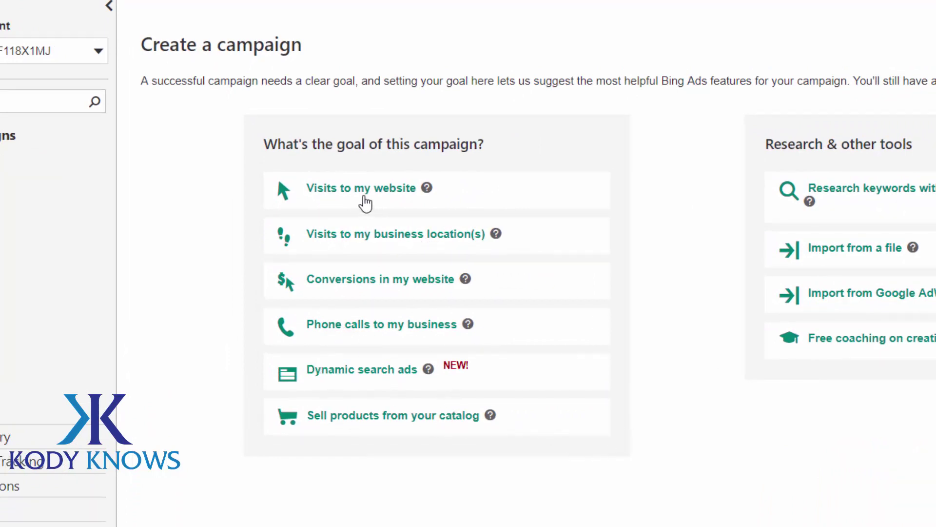
click(366, 200)
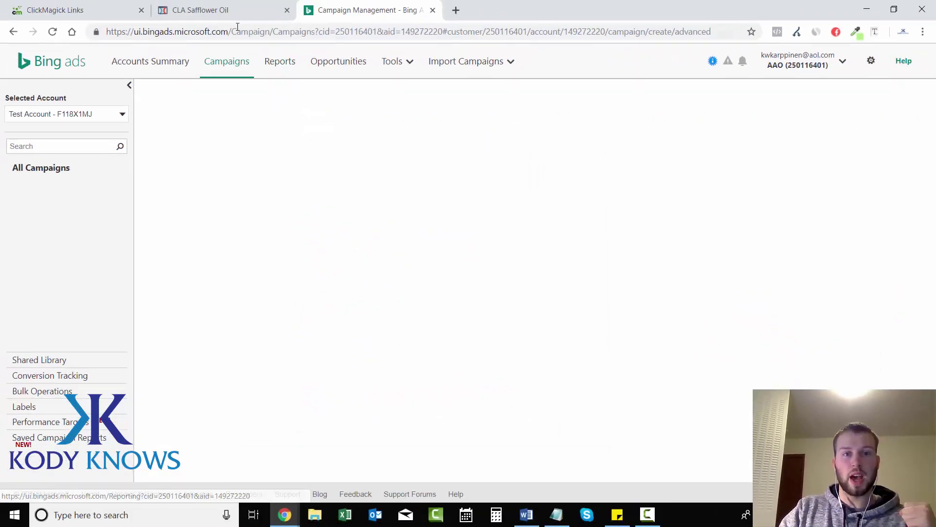
Select the ClickMagick tracking URL in the CLA Safflower Oil claim button's action settings for copying.
click(215, 10)
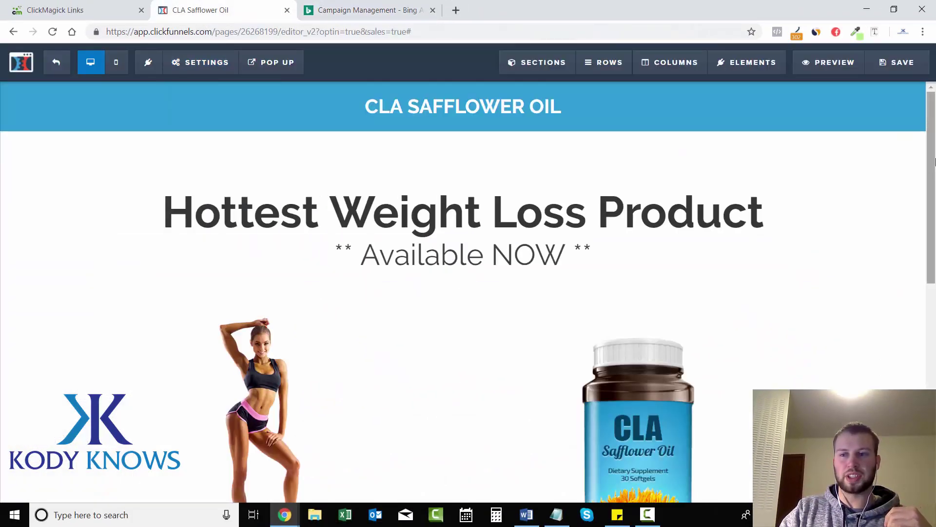
drag(934, 161, 935, 306)
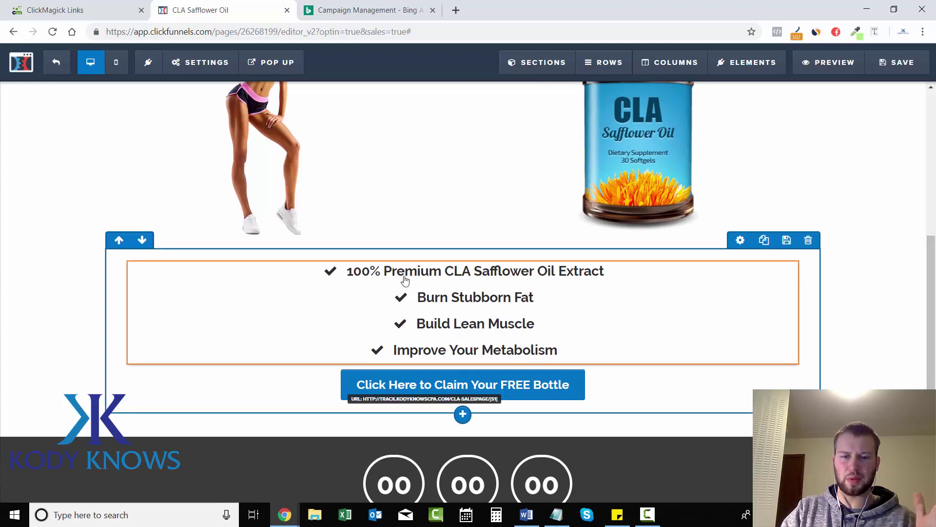
click(535, 386)
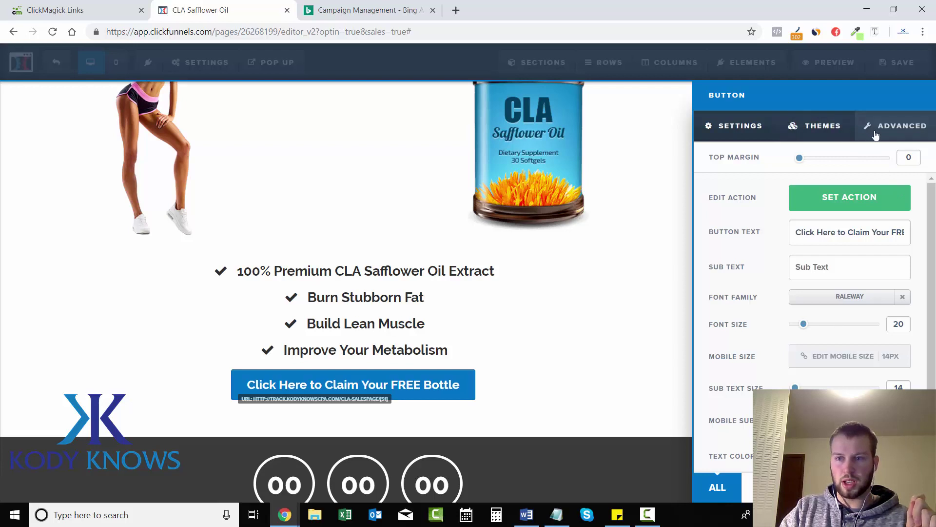
click(860, 194)
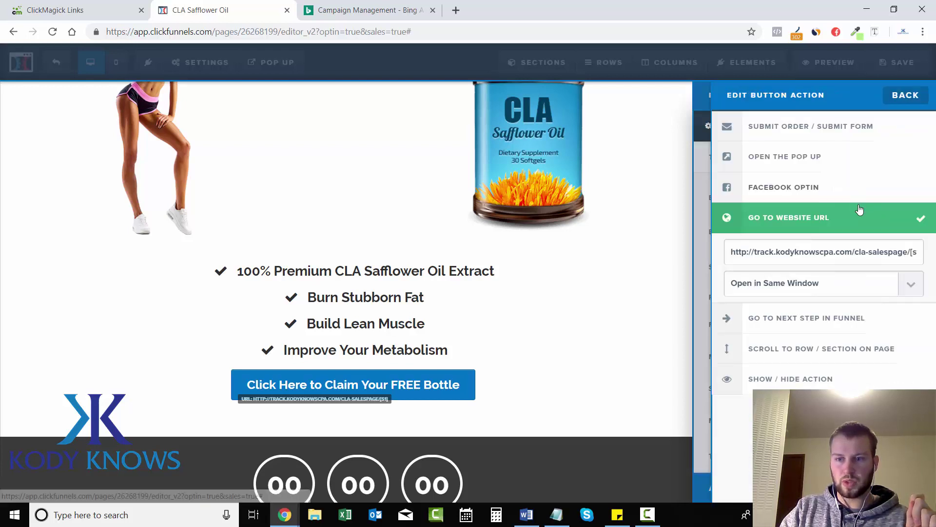
triple_click(829, 249)
right_click(828, 246)
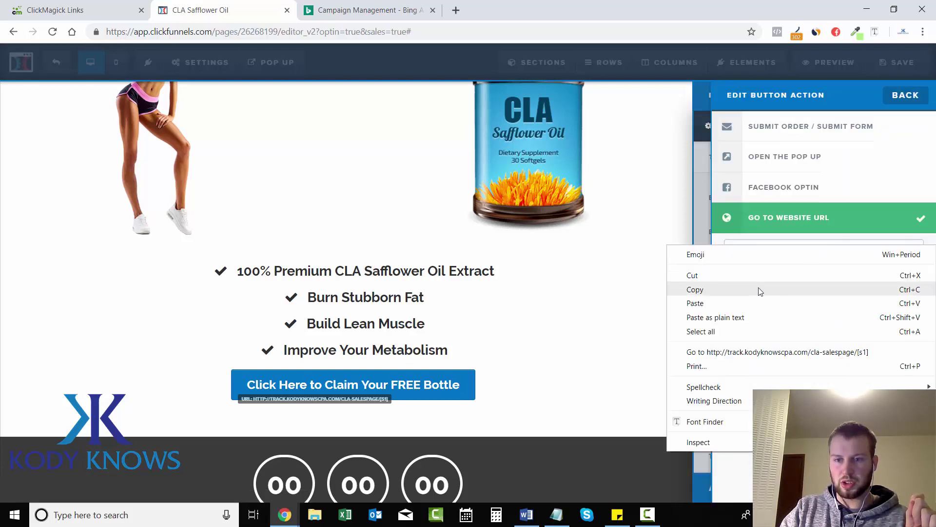
Copy the claim button's tracking URL, paste it as the bottle image's Link URL, and save.
click(697, 288)
click(584, 295)
click(529, 160)
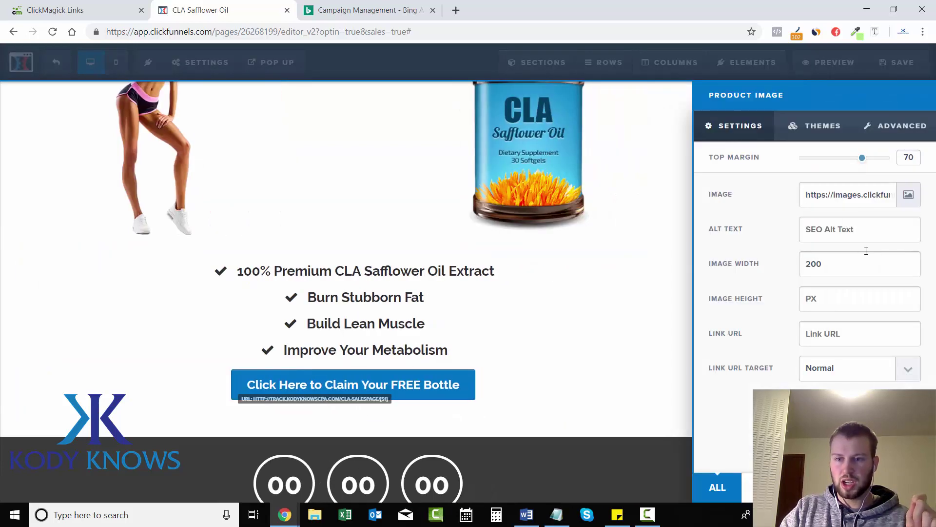
click(817, 326)
text(#)
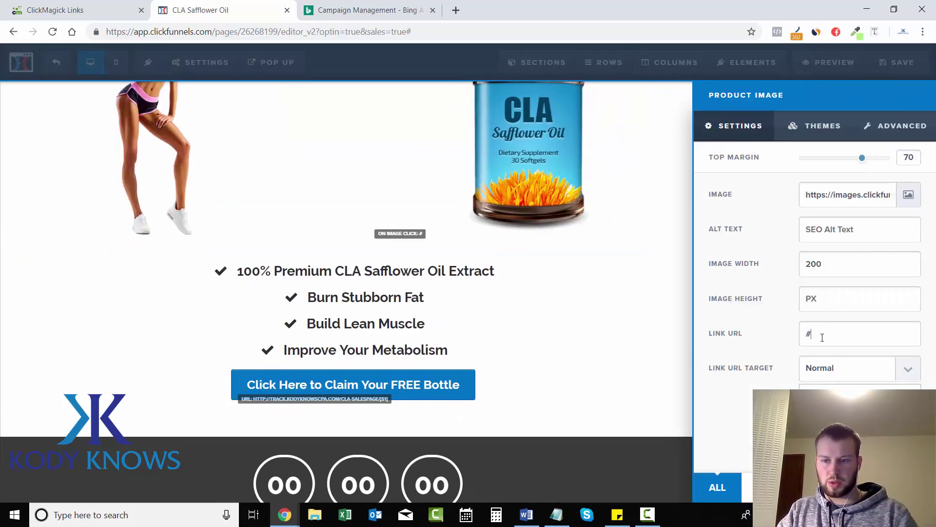
key(ctrl+a)
key(ctrl+v)
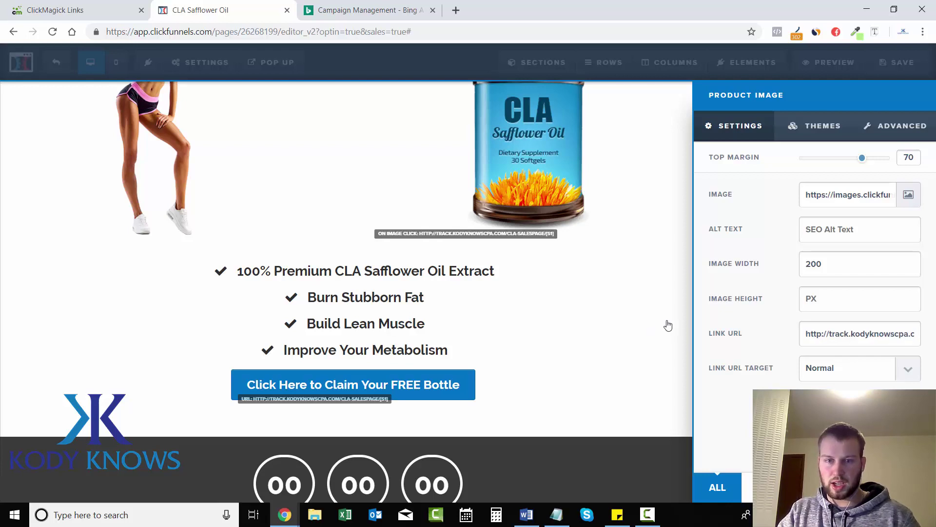
click(894, 96)
click(897, 62)
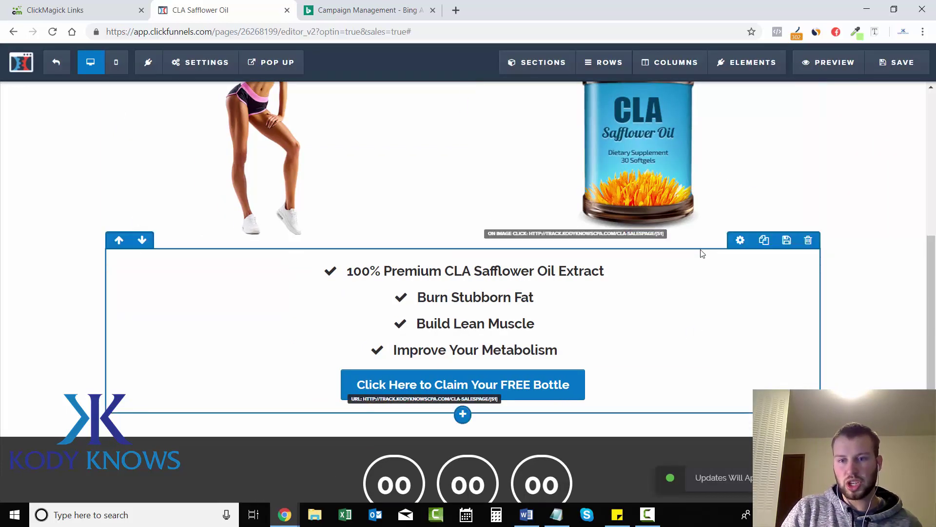
Review the saved CLA Safflower Oil page, briefly checking the Bing Ads campaign settings.
scroll(917, 257, up, 1)
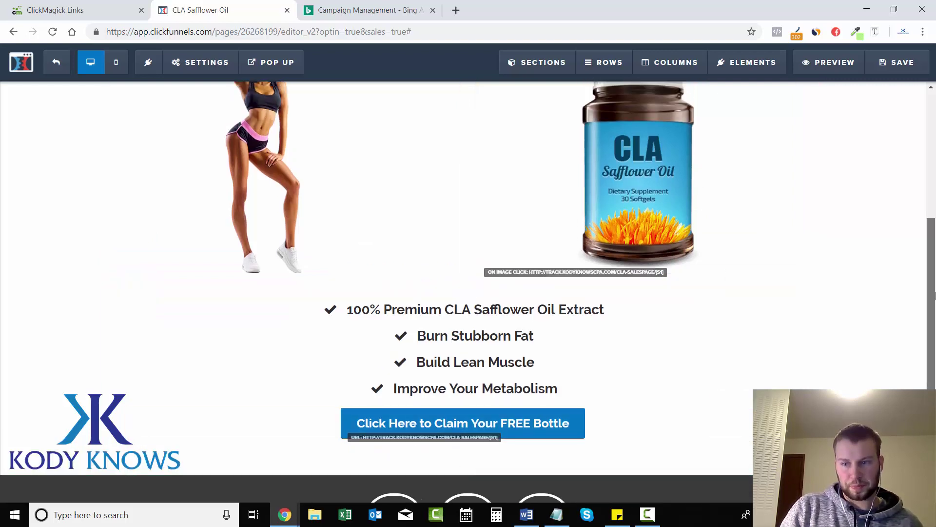
scroll(902, 258, up, 4)
scroll(934, 218, down, 1)
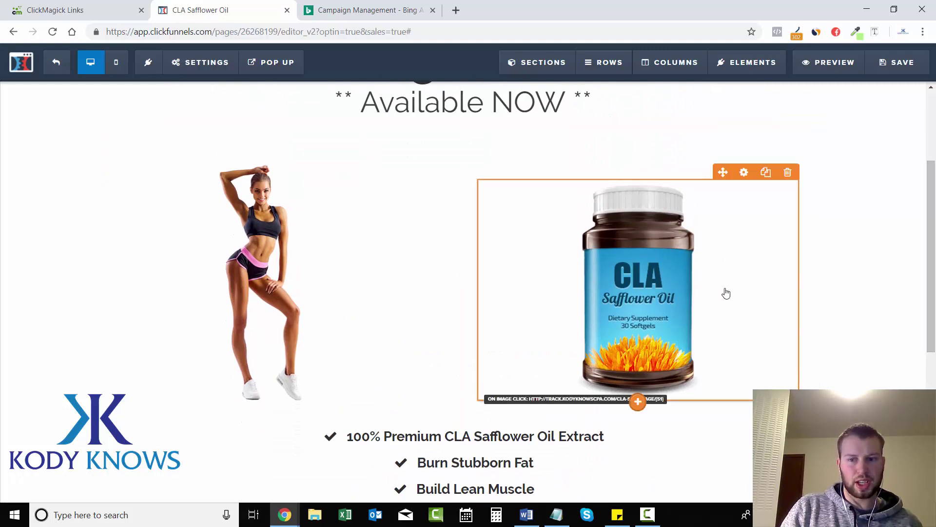
scroll(629, 292, down, 1)
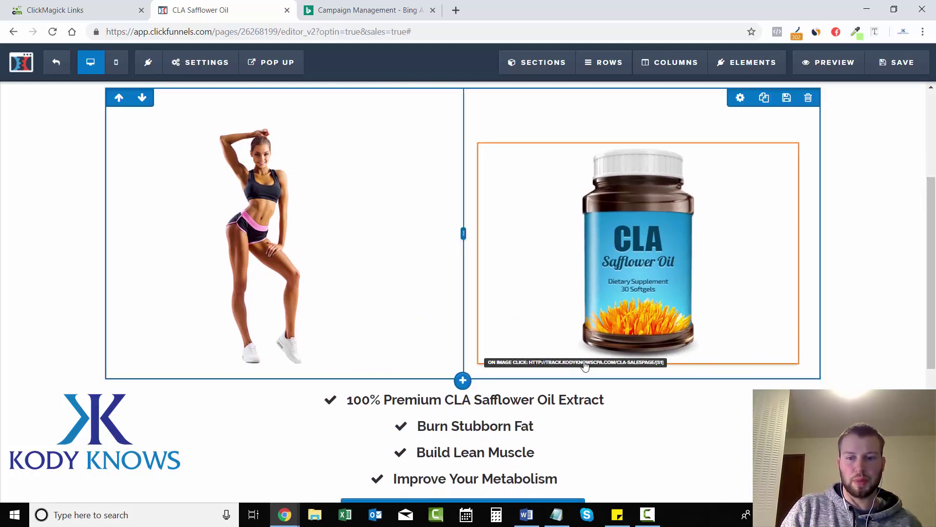
scroll(631, 299, up, 1)
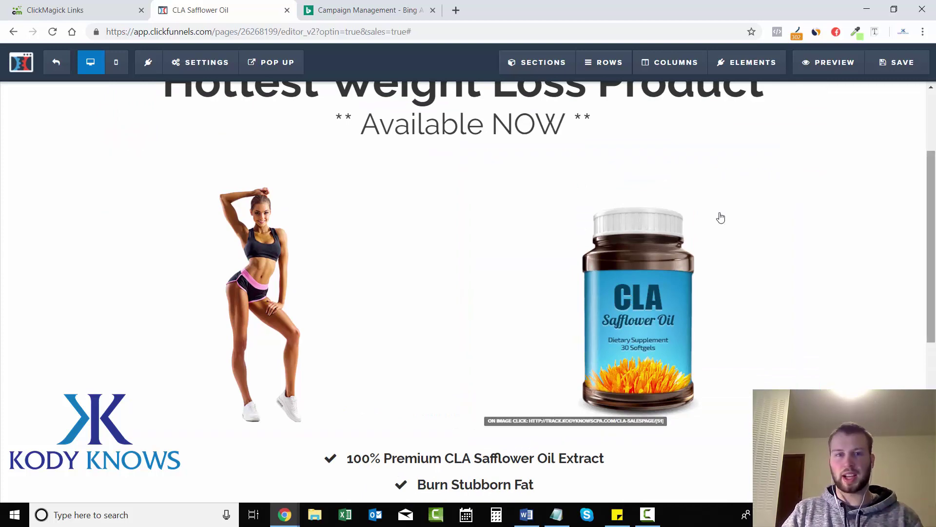
click(336, 10)
click(215, 11)
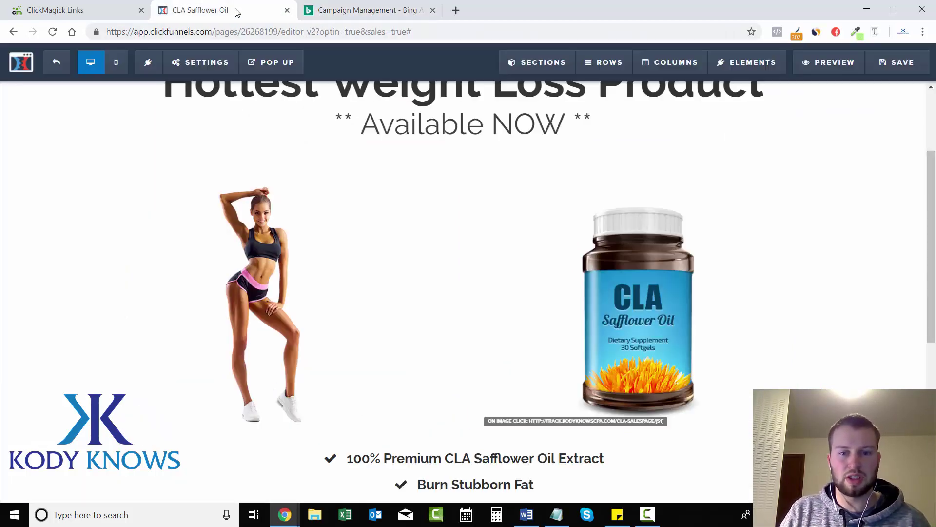
scroll(468, 244, down, 1)
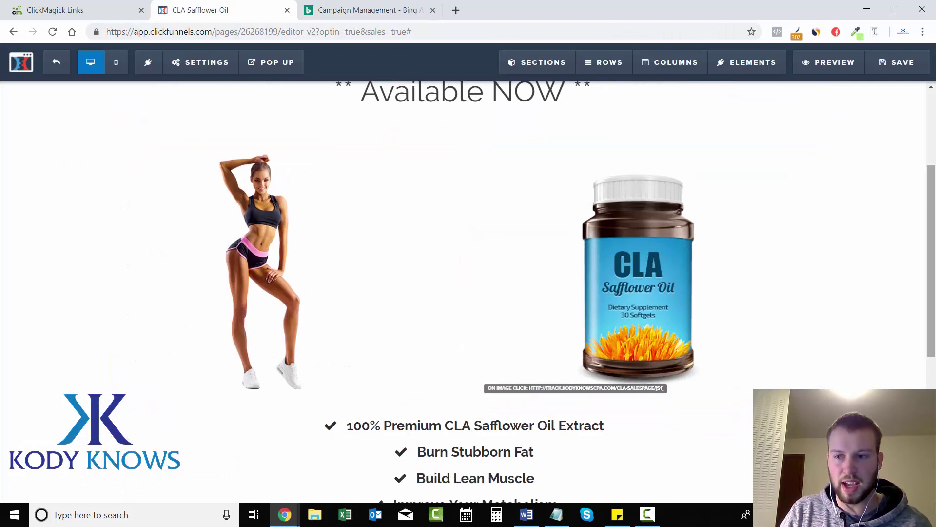
scroll(712, 122, up, 3)
Name the campaign 'CLA Safflower Oil' and change its daily budget to 60.
click(337, 11)
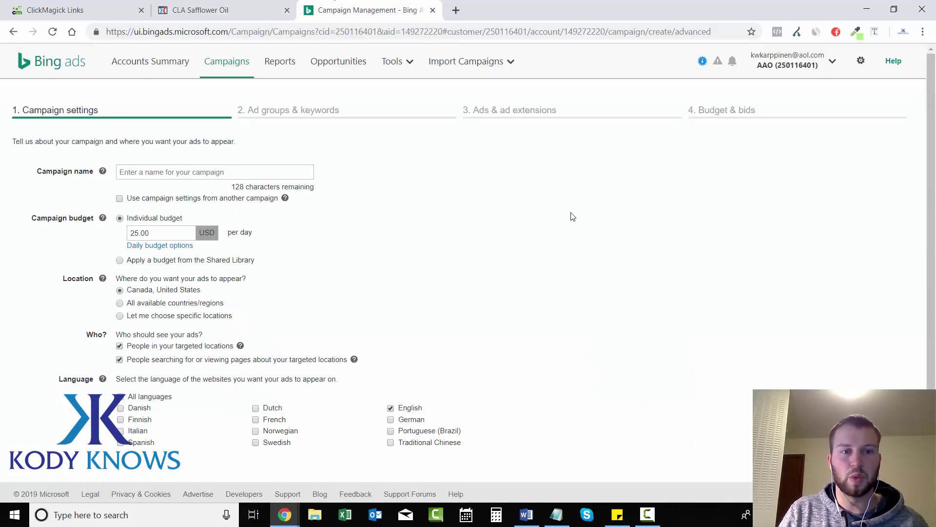
click(218, 171)
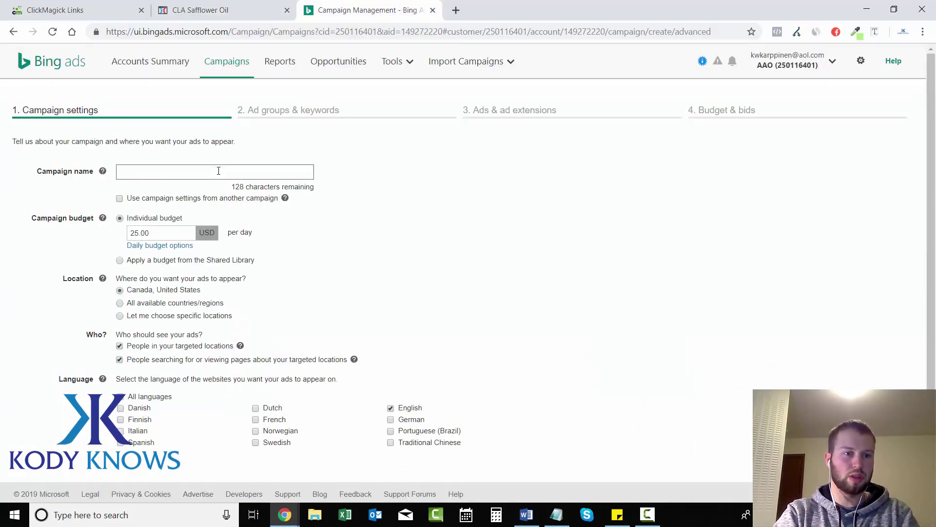
text(CLA Safflower Oil)
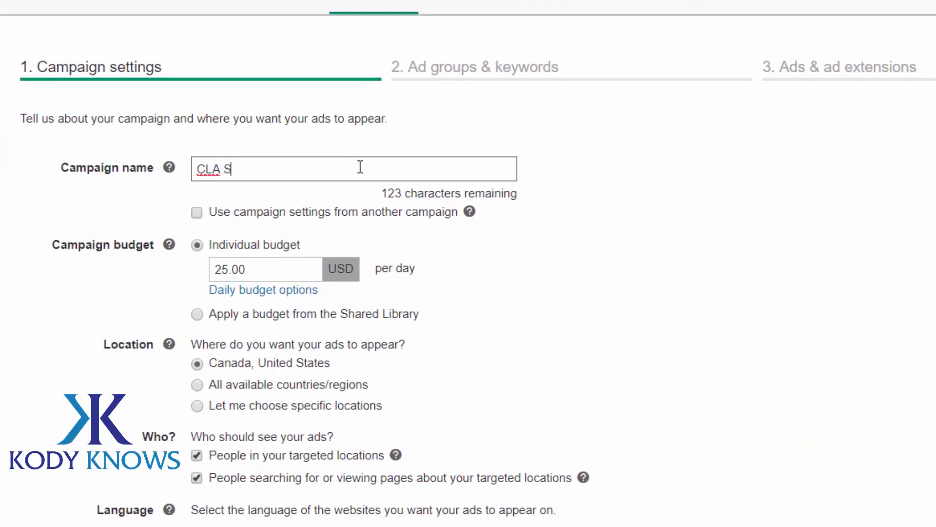
click(776, 298)
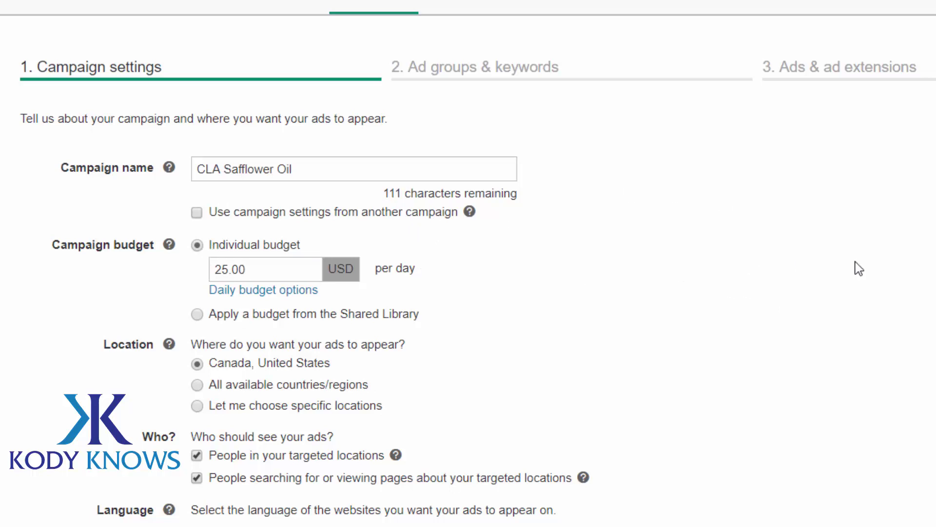
scroll(397, 303, down, 1)
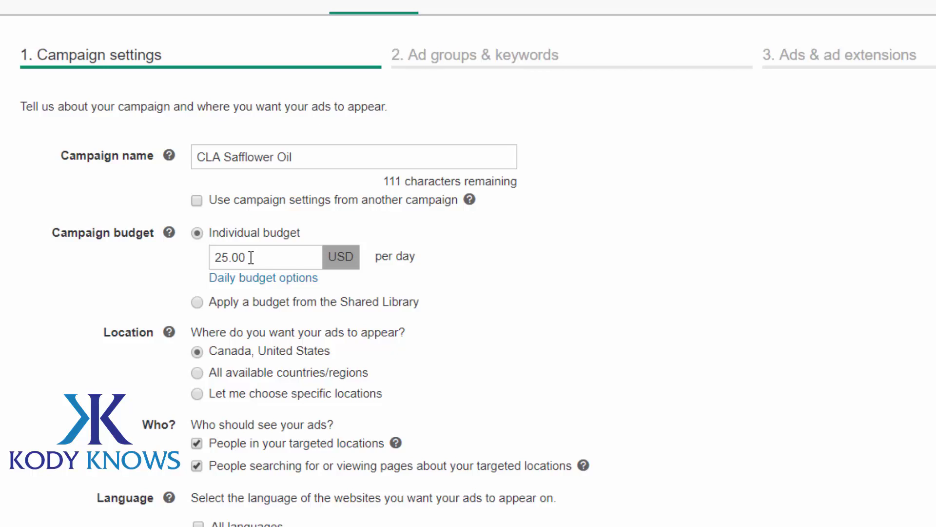
drag(232, 258, 214, 257)
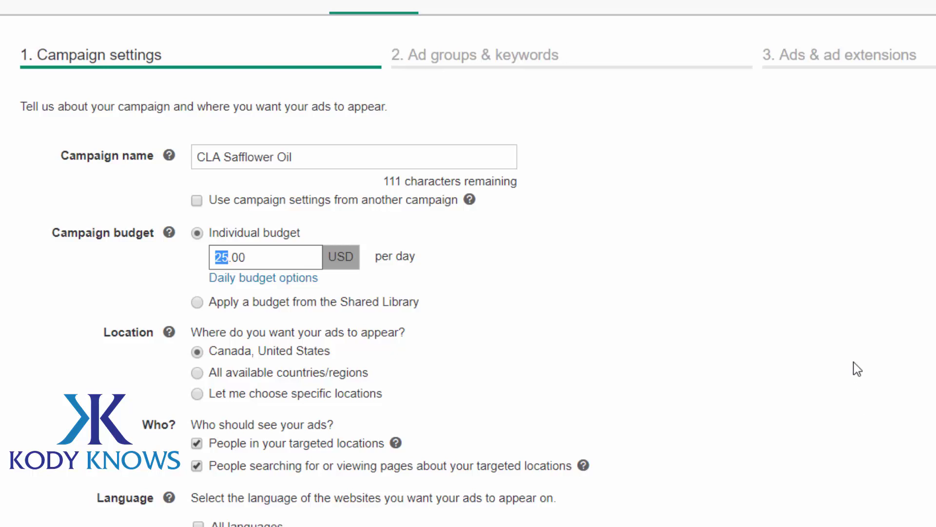
text(60)
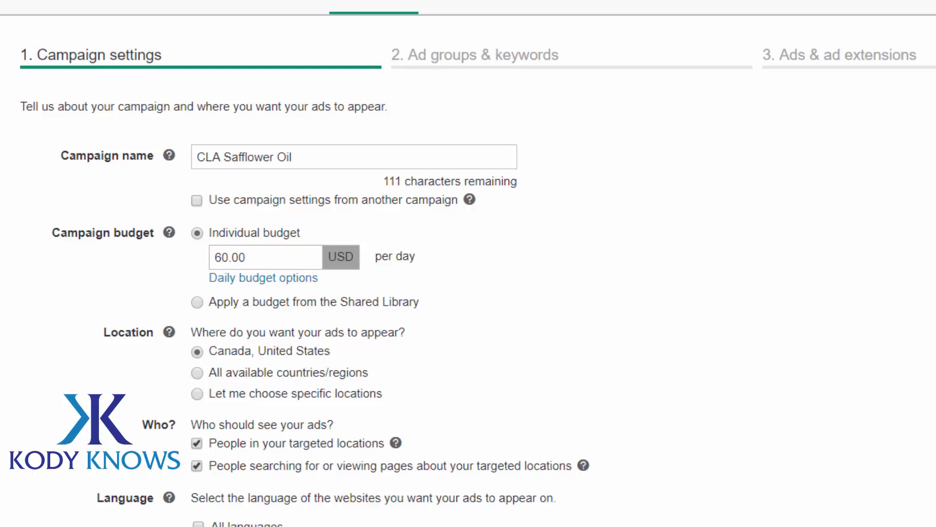
scroll(468, 275, down, 1)
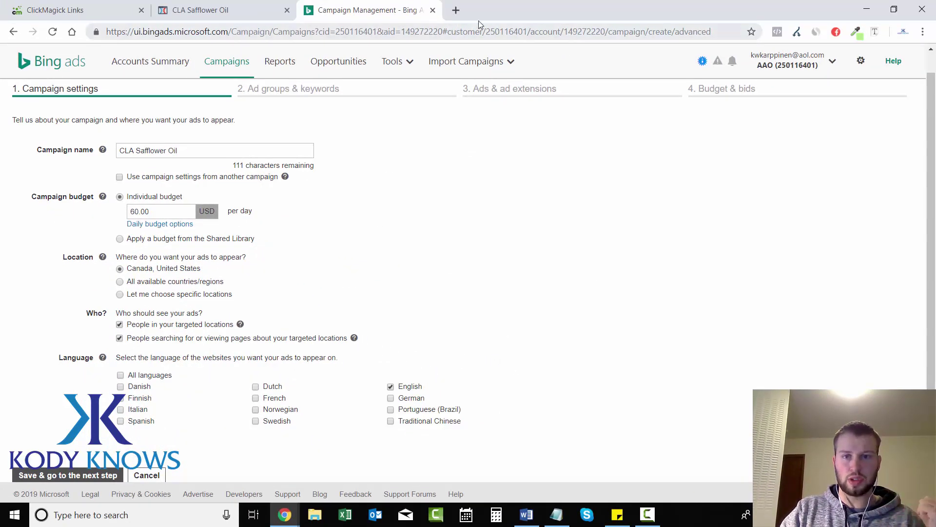
Expand the allowed countries on the MaxBounty CLA Safflower Oil offer, then return to Bing Ads.
click(455, 10)
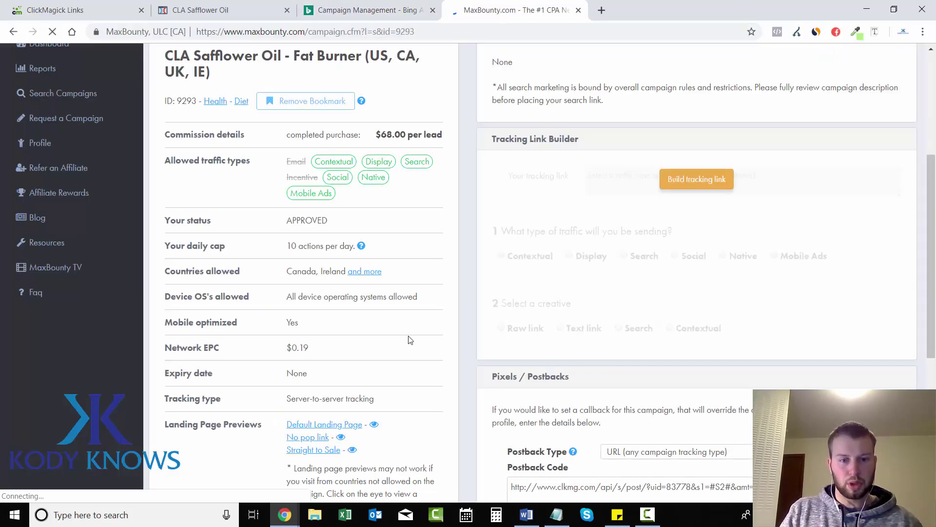
click(367, 272)
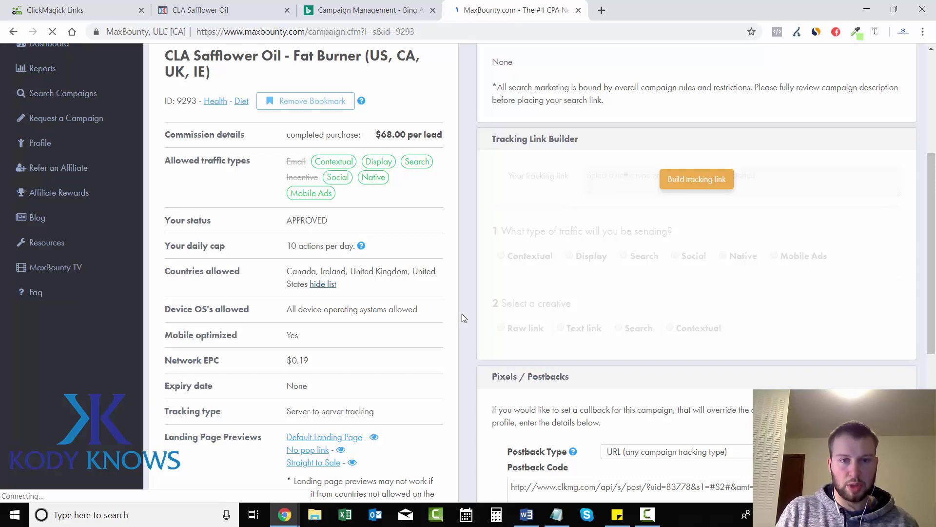
click(352, 11)
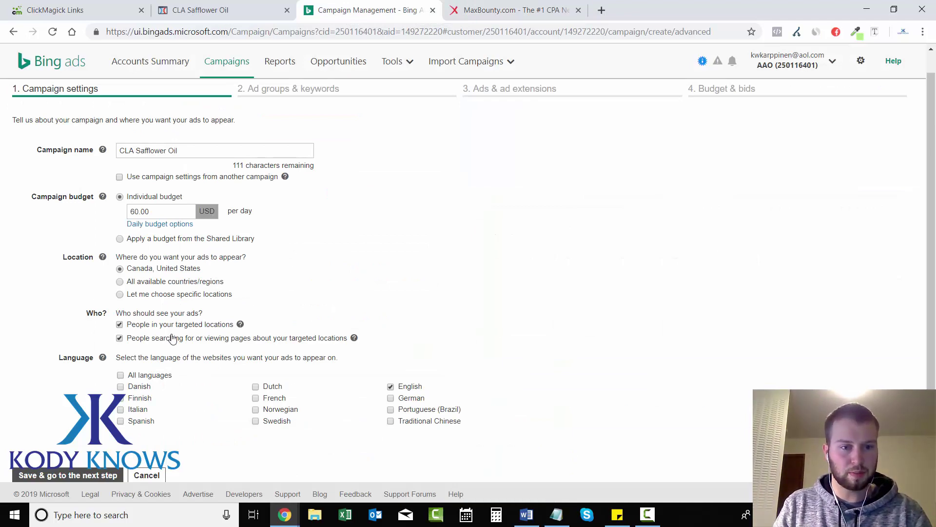
Switch to specific locations and target the United States and United Kingdom.
click(150, 295)
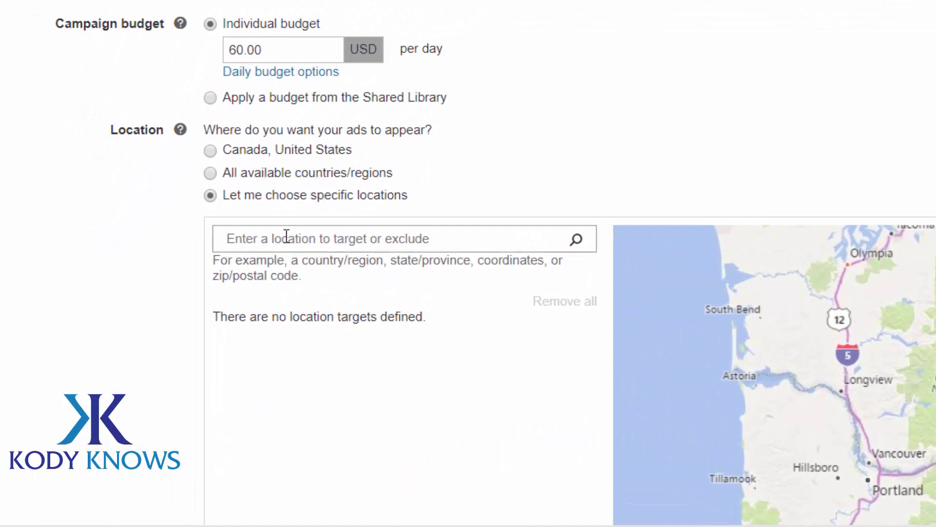
click(361, 233)
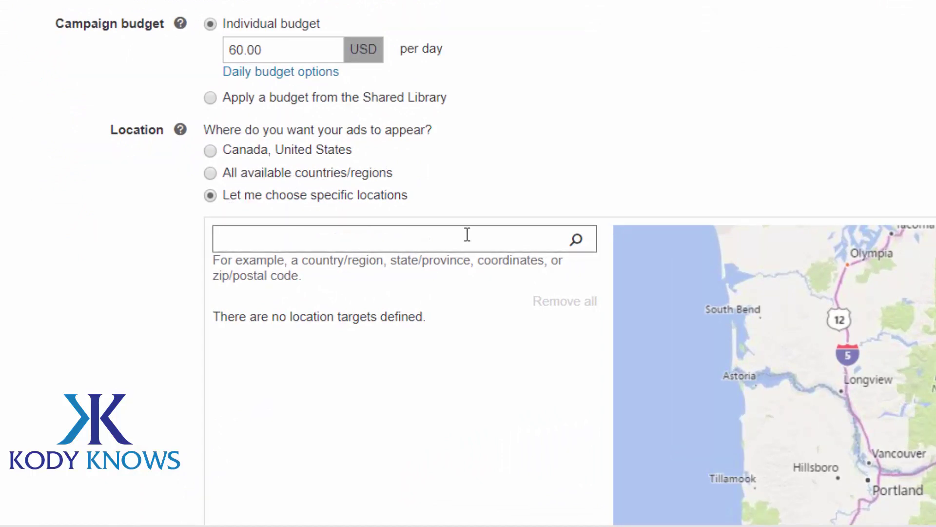
text(United Sta)
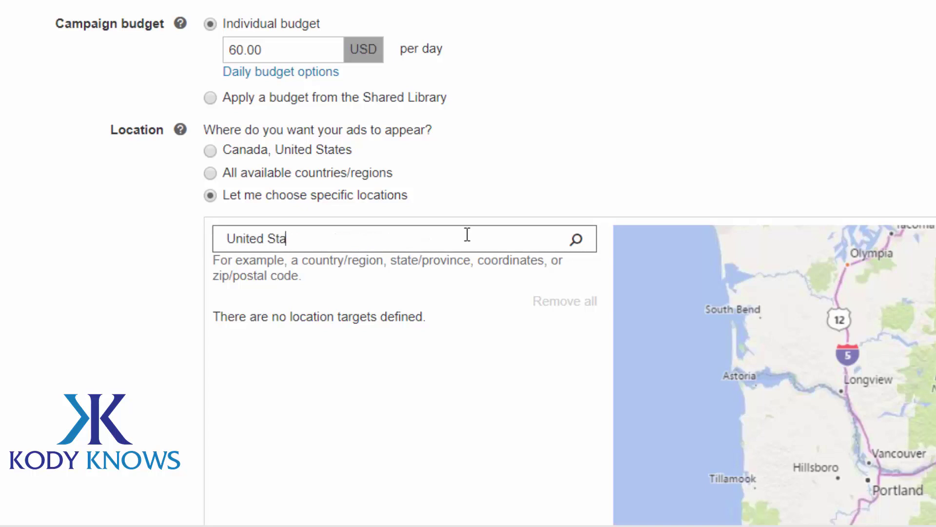
text(tes)
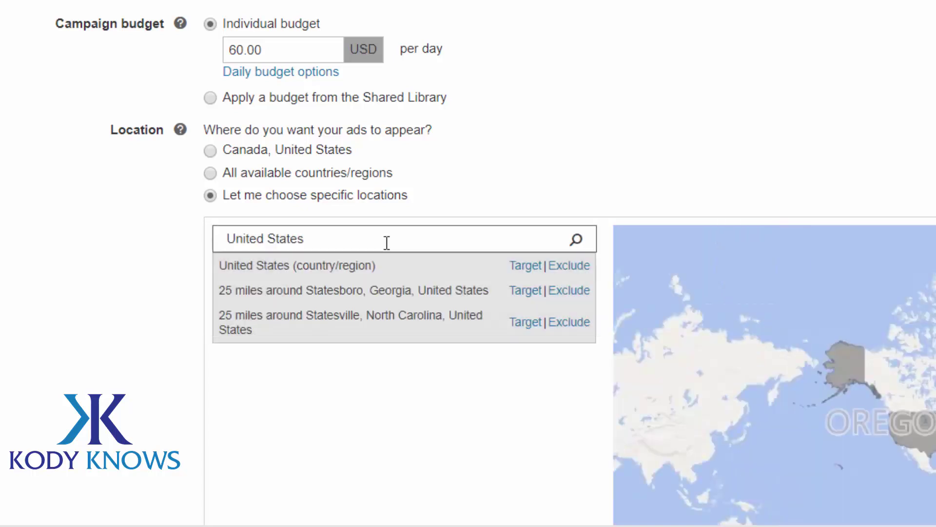
click(525, 266)
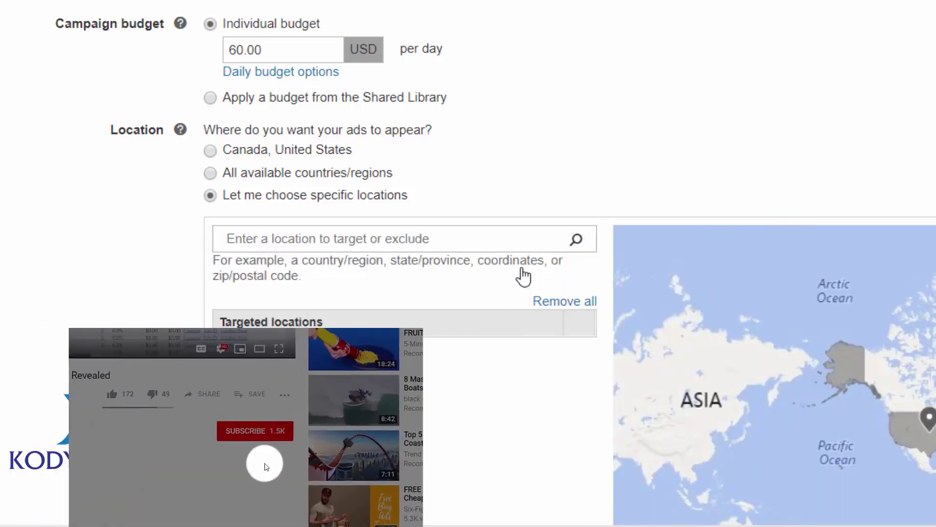
click(446, 247)
text(United)
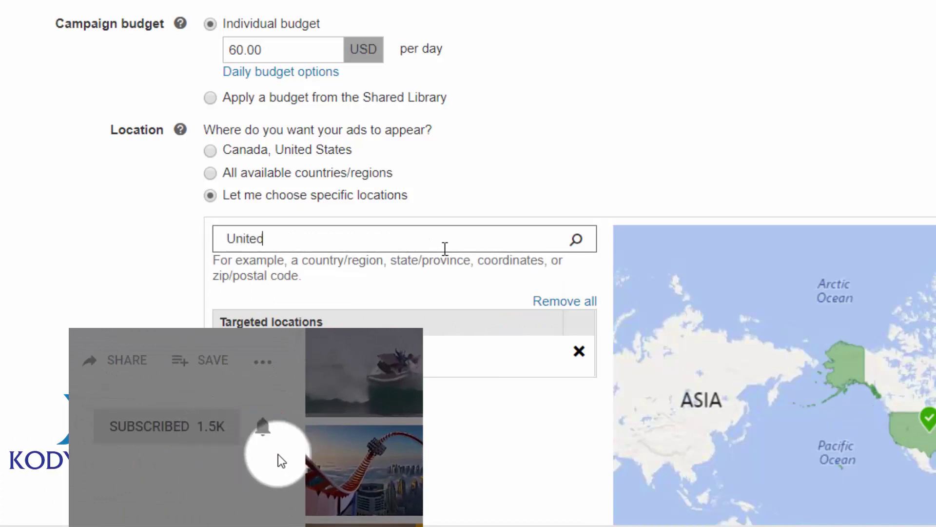
text( Kingdom)
key(Return)
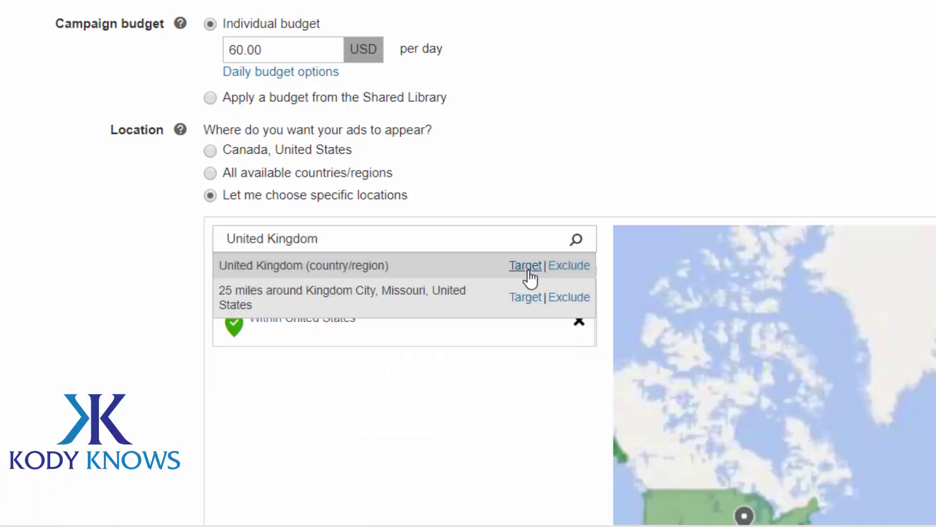
click(527, 268)
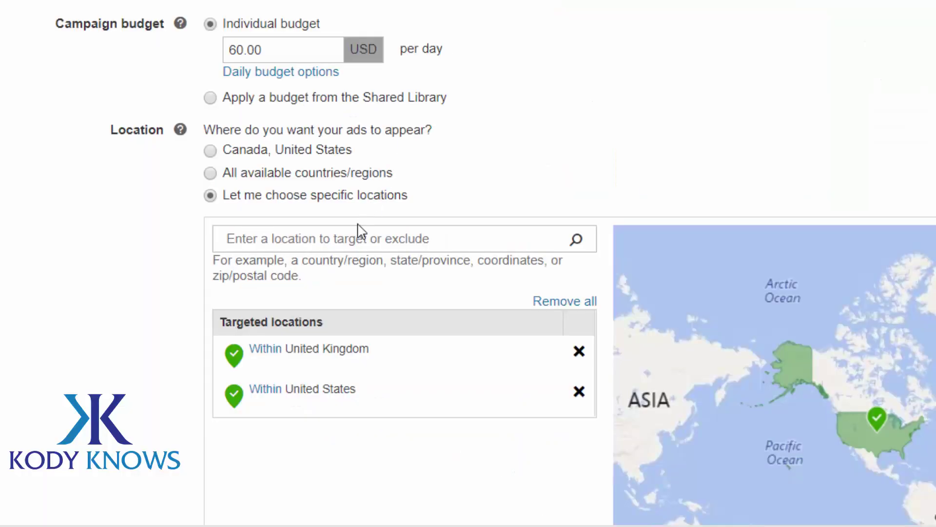
Add Canada and Ireland as targets and check the four countries on the map.
click(368, 232)
text(Canda)
key(BackSpace)
key(BackSpace)
text(ada)
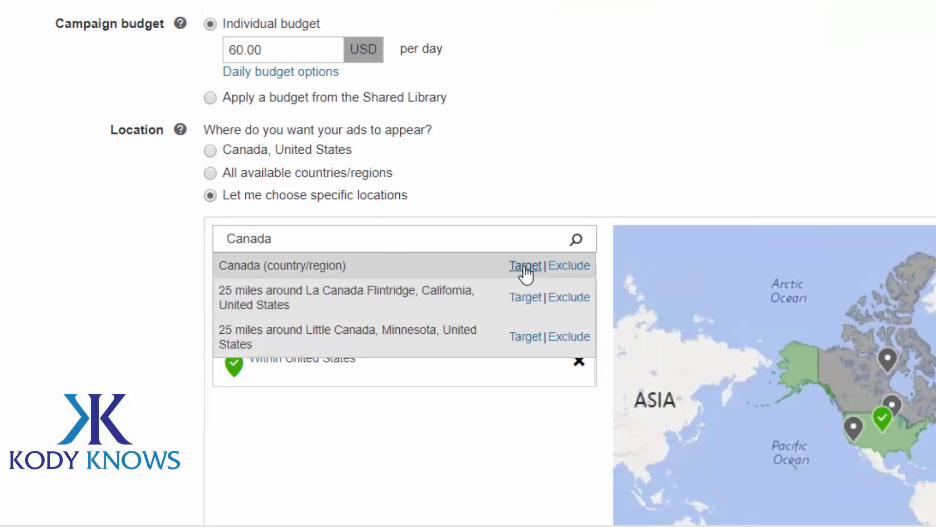
click(525, 265)
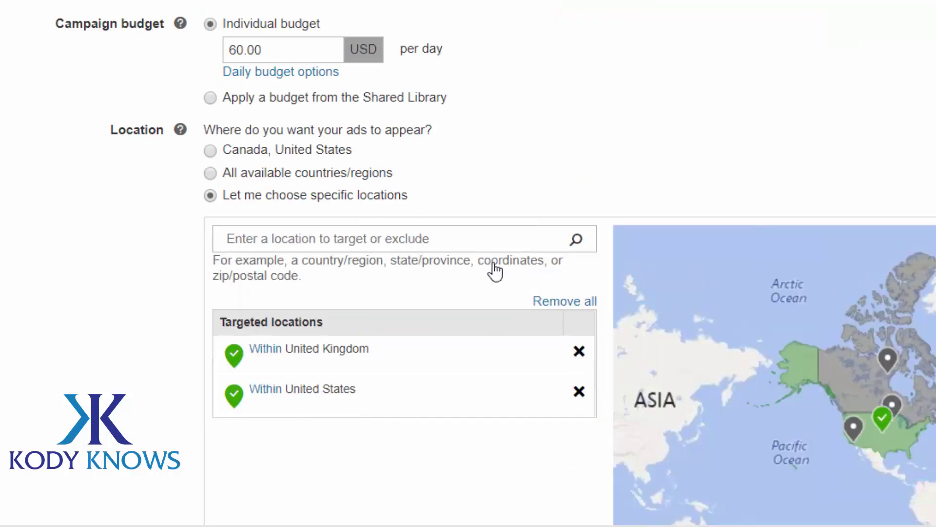
click(387, 243)
text(Ireland)
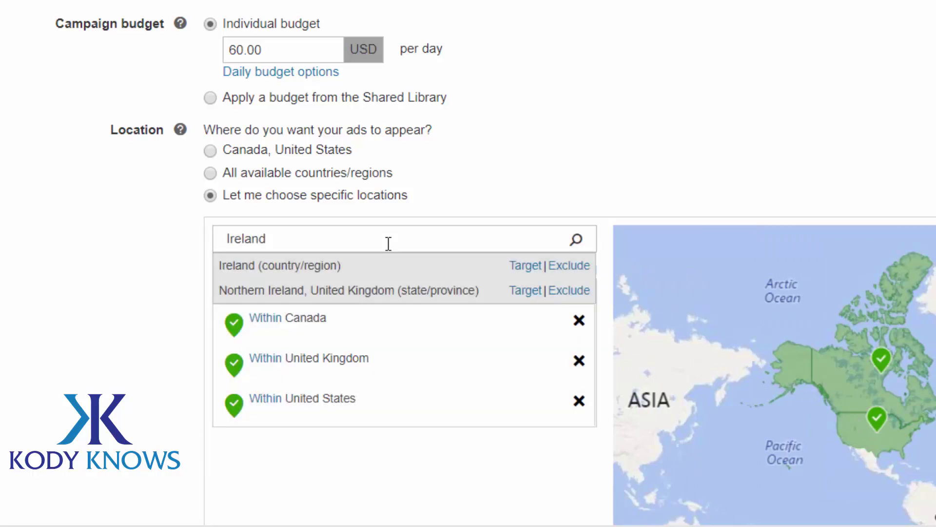
click(539, 267)
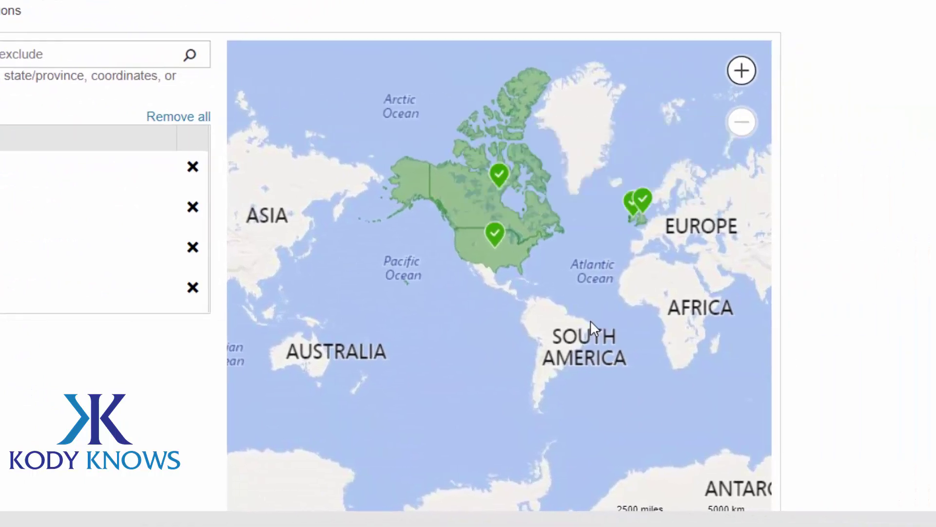
drag(590, 320, 403, 321)
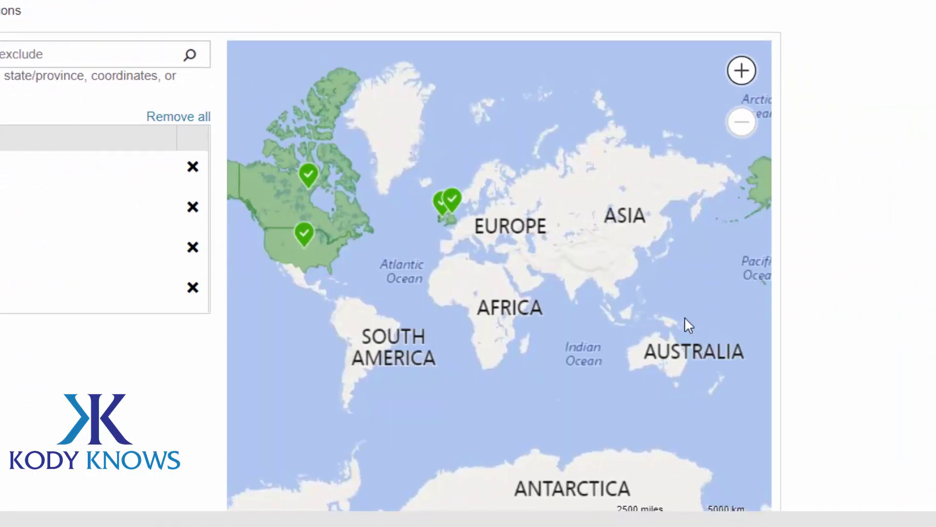
click(741, 71)
click(746, 72)
drag(403, 224, 490, 314)
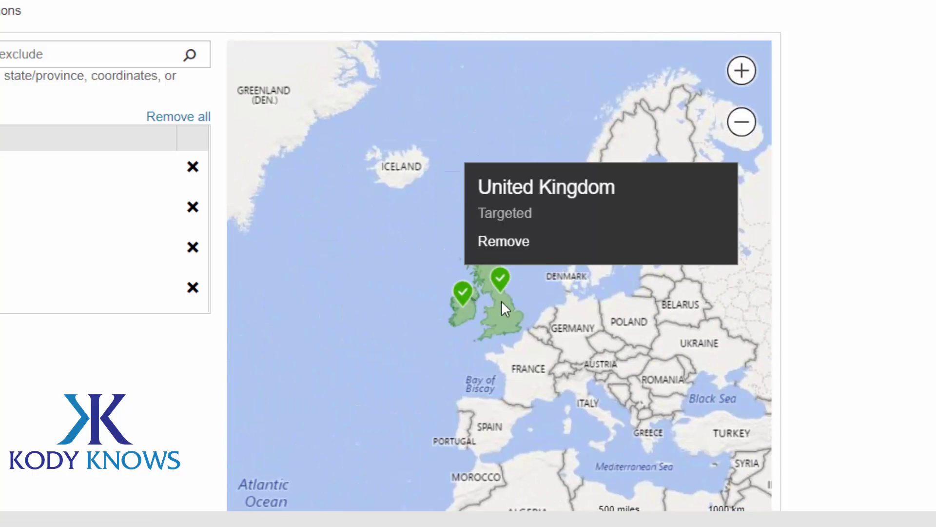
mouse_move(468, 308)
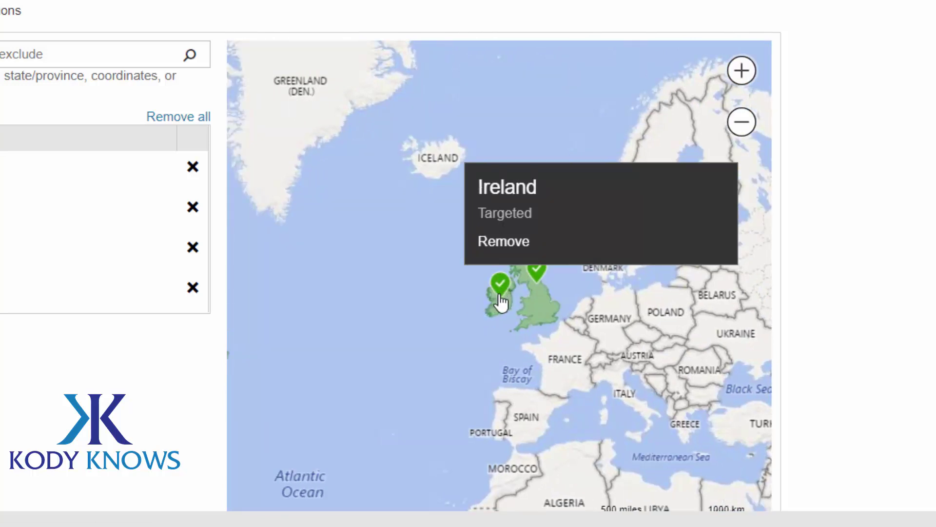
mouse_move(522, 289)
scroll(508, 249, down, 6)
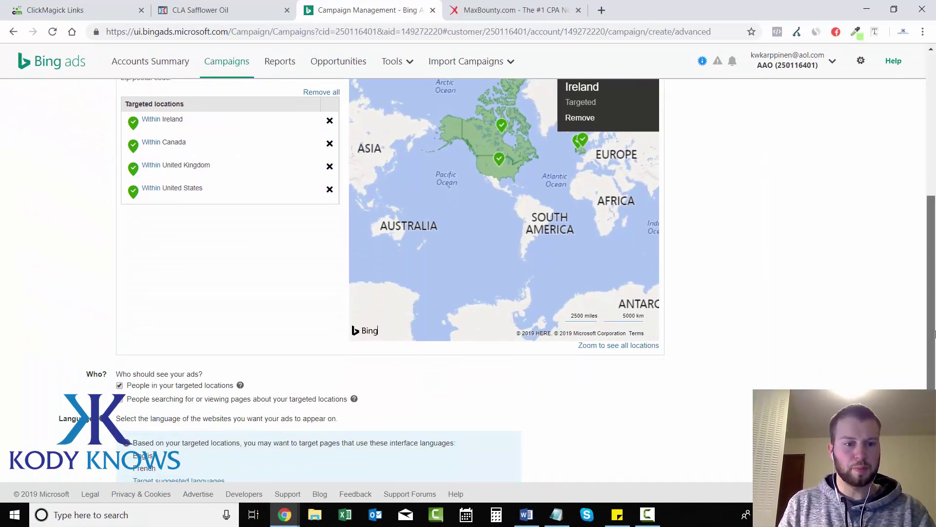
Turn off 'People searching for or viewing pages about your targeted locations' and save to continue.
scroll(935, 333, down, 1)
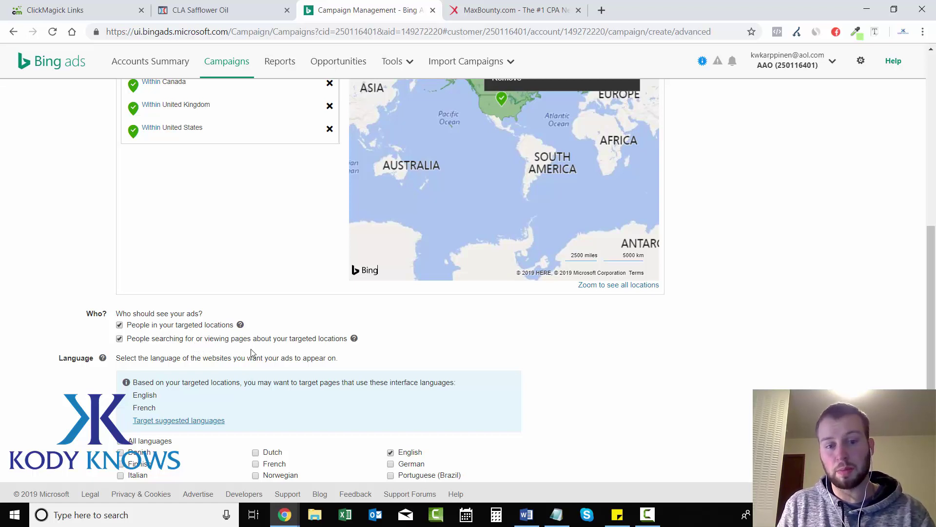
click(119, 338)
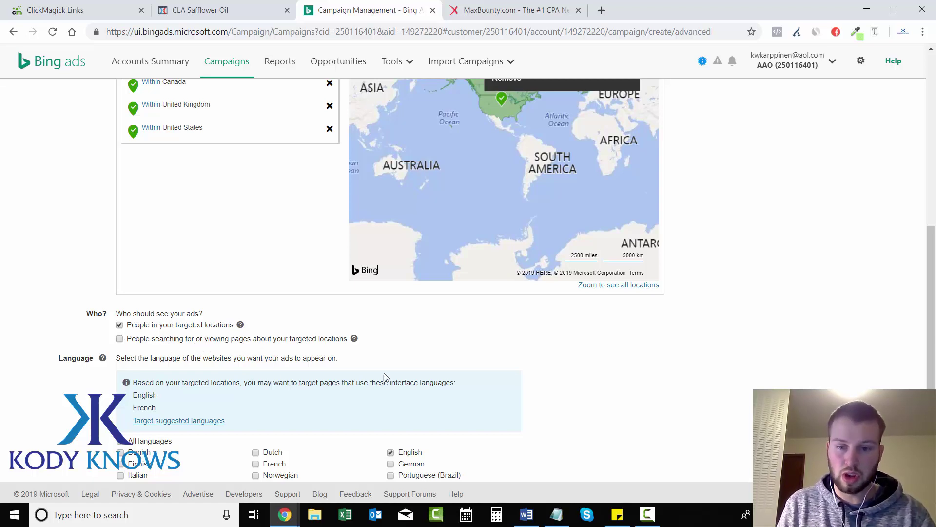
scroll(363, 361, up, 1)
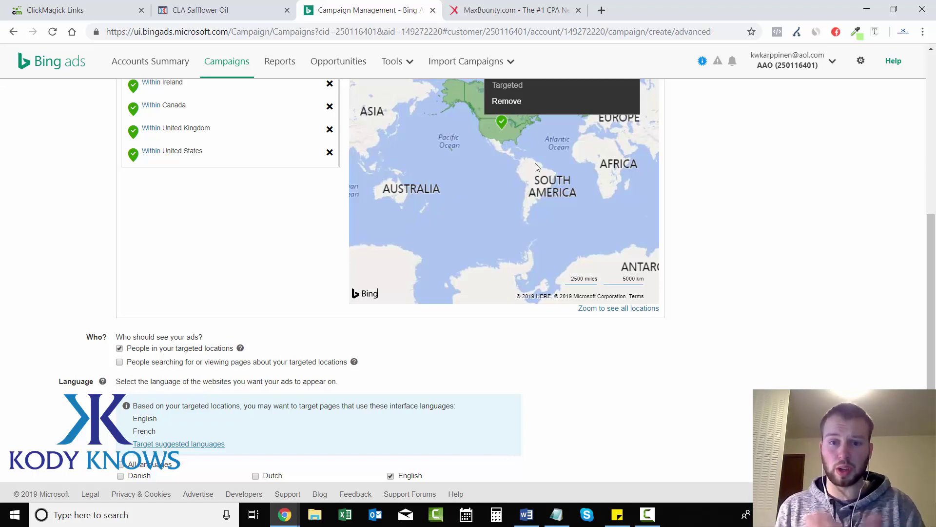
scroll(834, 230, down, 2)
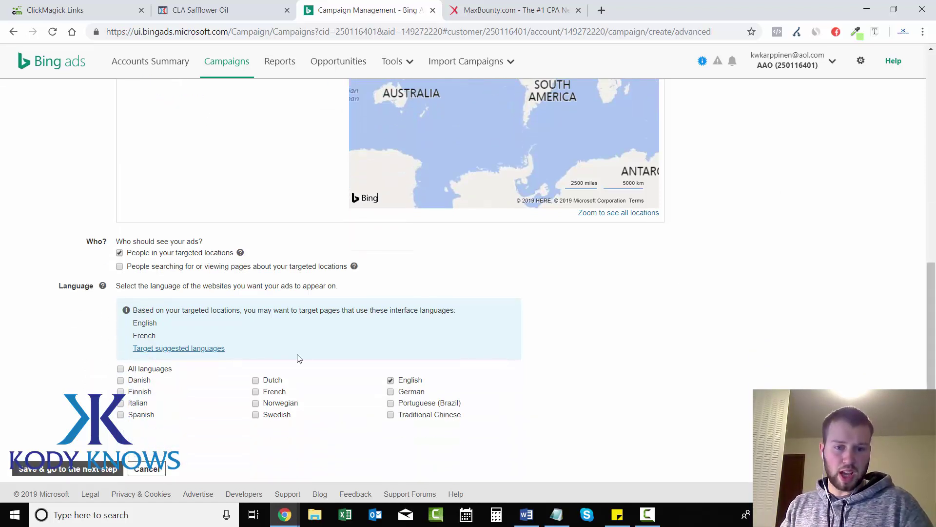
click(83, 468)
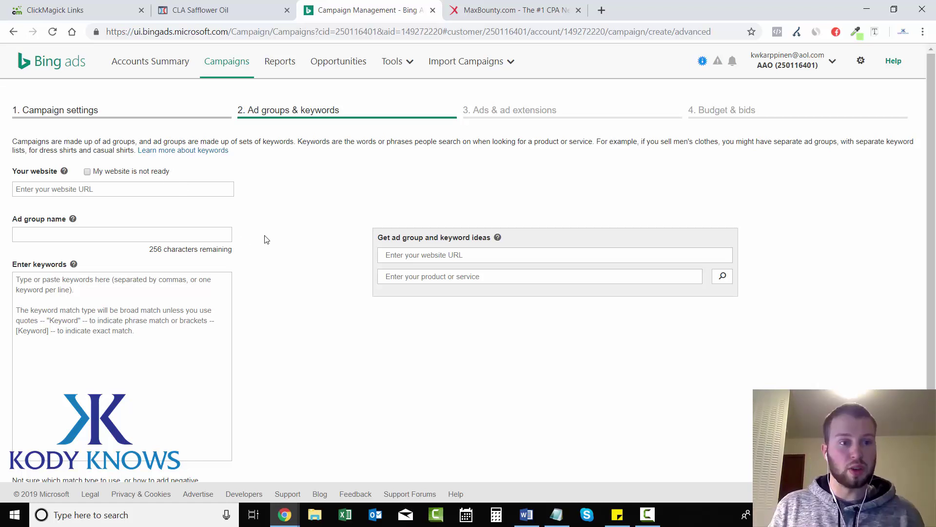
Copy the sales page URL from the CLA V1 funnel overview, then return to Bing Ads.
click(209, 8)
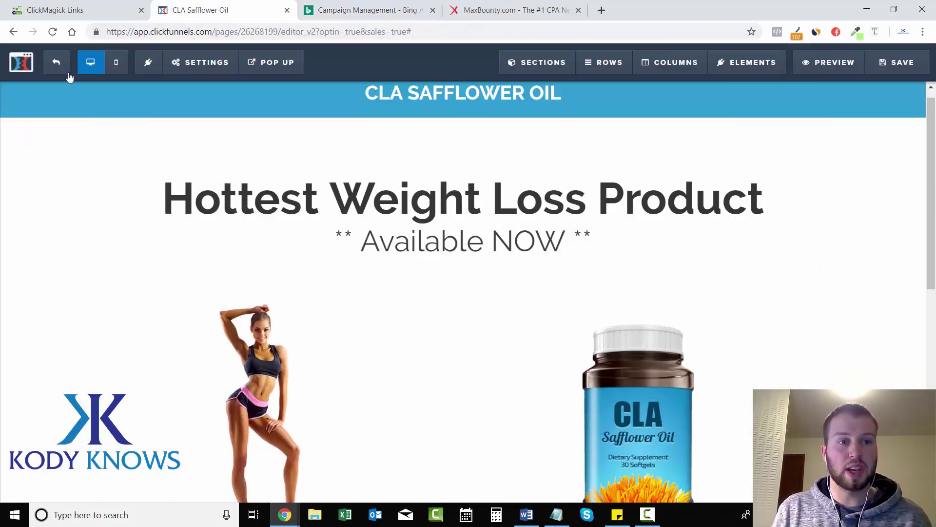
click(21, 62)
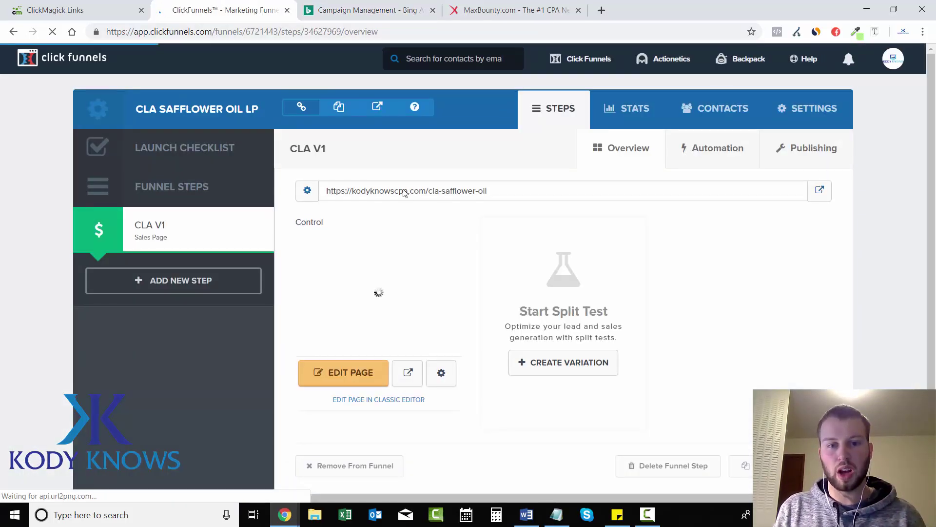
click(404, 192)
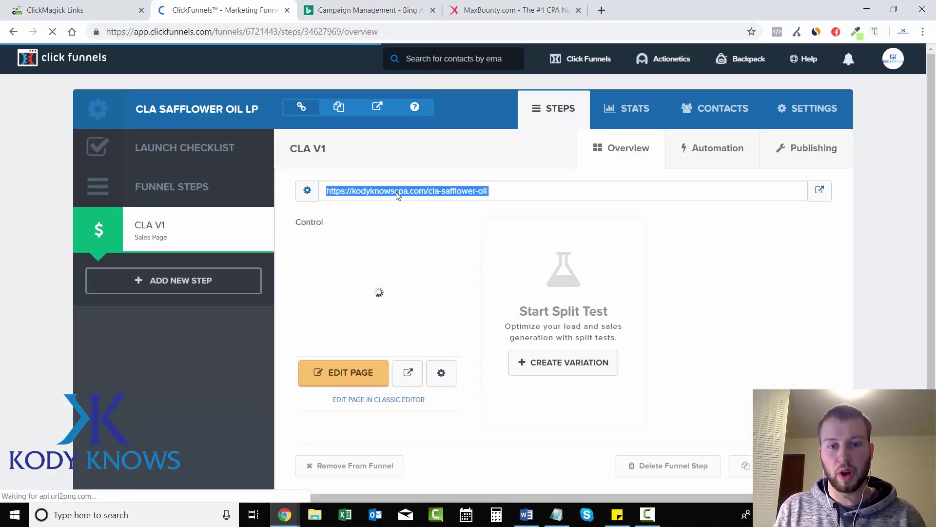
right_click(406, 191)
click(424, 198)
click(393, 11)
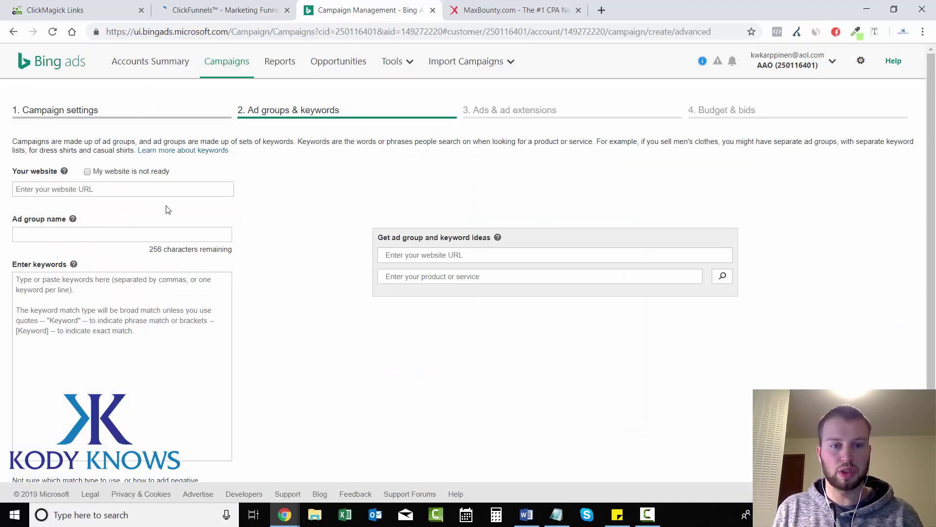
click(439, 276)
click(423, 253)
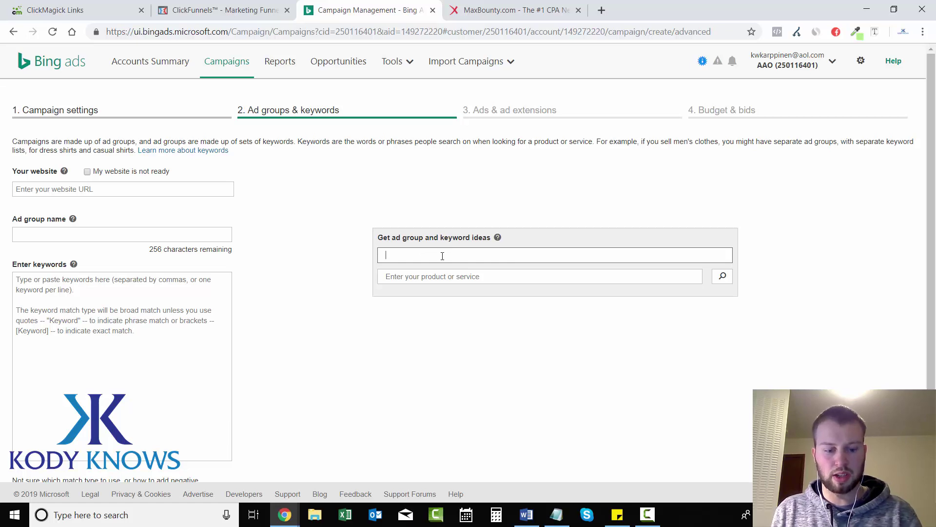
key(ctrl+v)
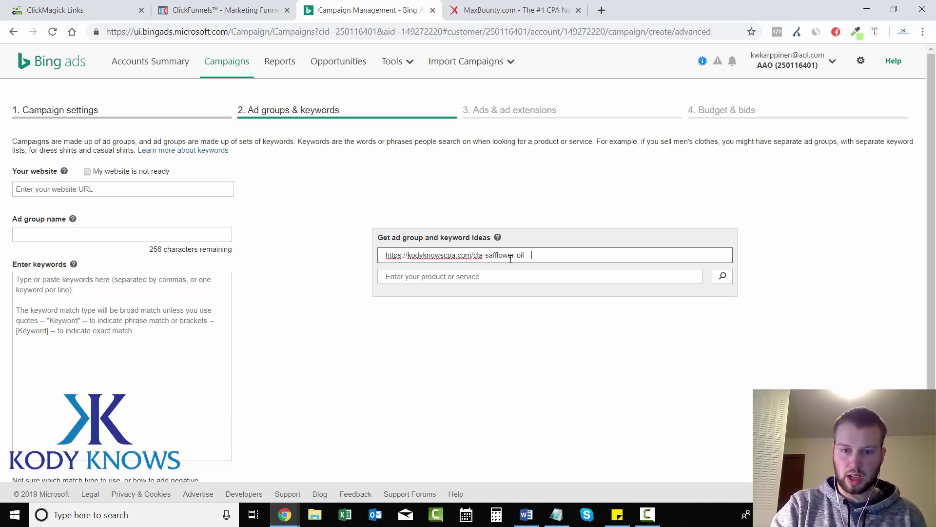
key(Return)
scroll(510, 259, down, 1)
key(ctrl+a)
click(897, 280)
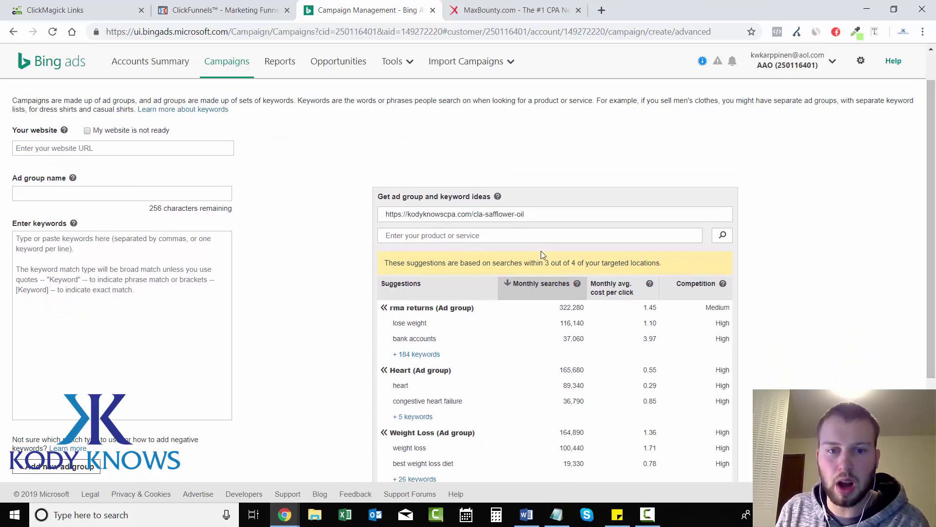
scroll(468, 341, down, 3)
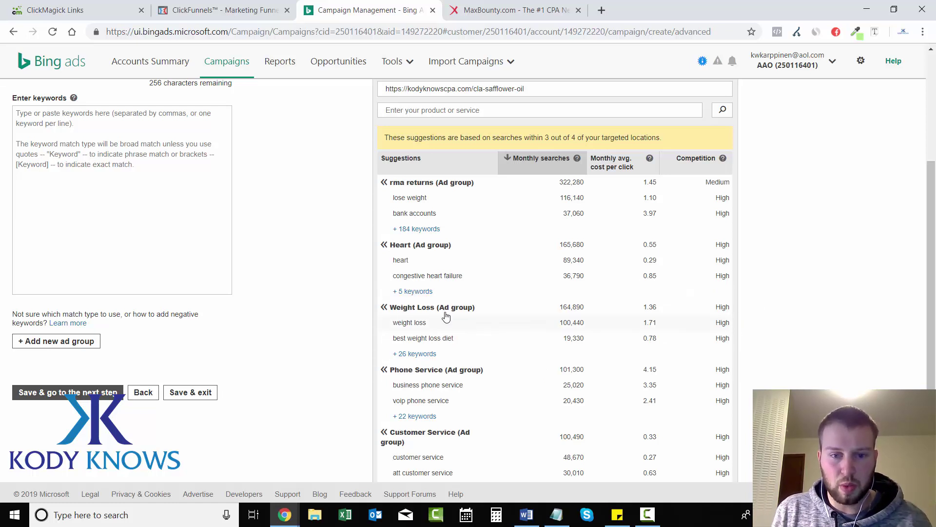
scroll(439, 315, up, 2)
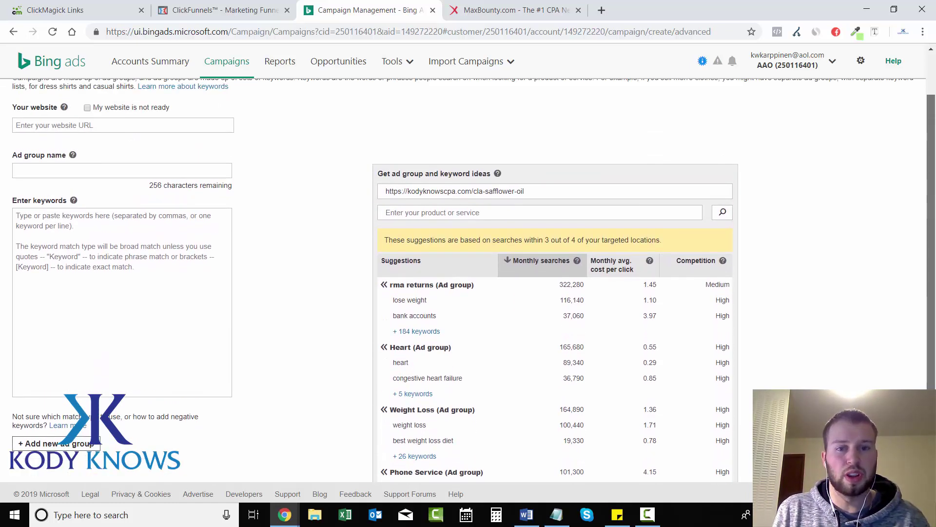
scroll(932, 228, down, 1)
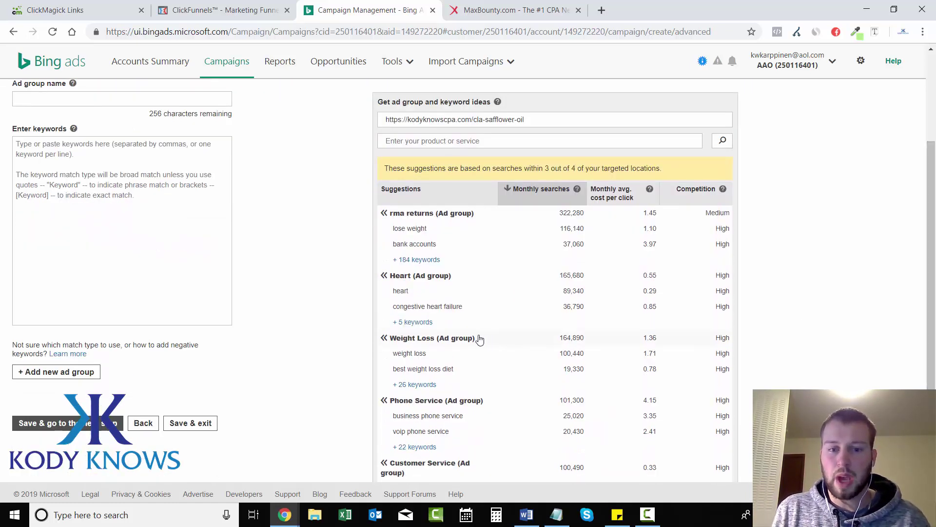
Add the suggested Weight Loss ad group with its keywords and rename it 'Weight Loss - Bing Sug'.
click(384, 338)
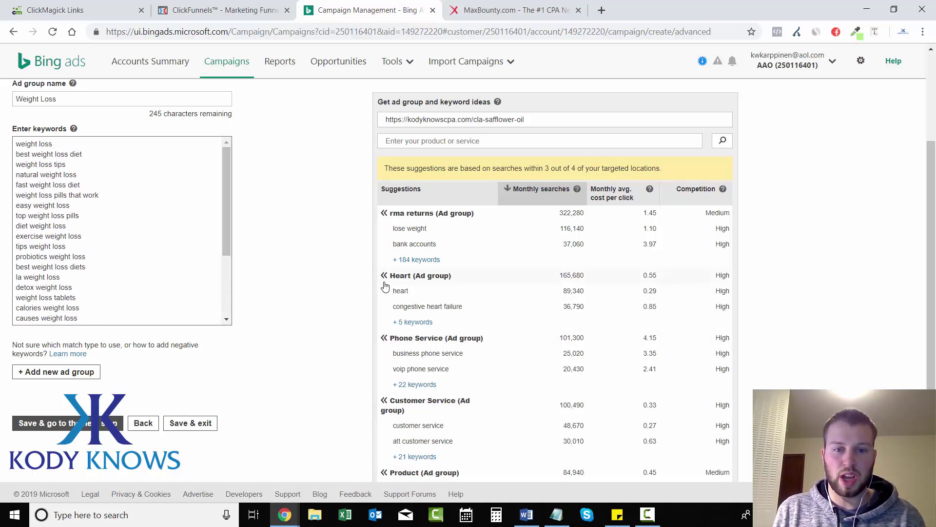
drag(932, 317, 931, 271)
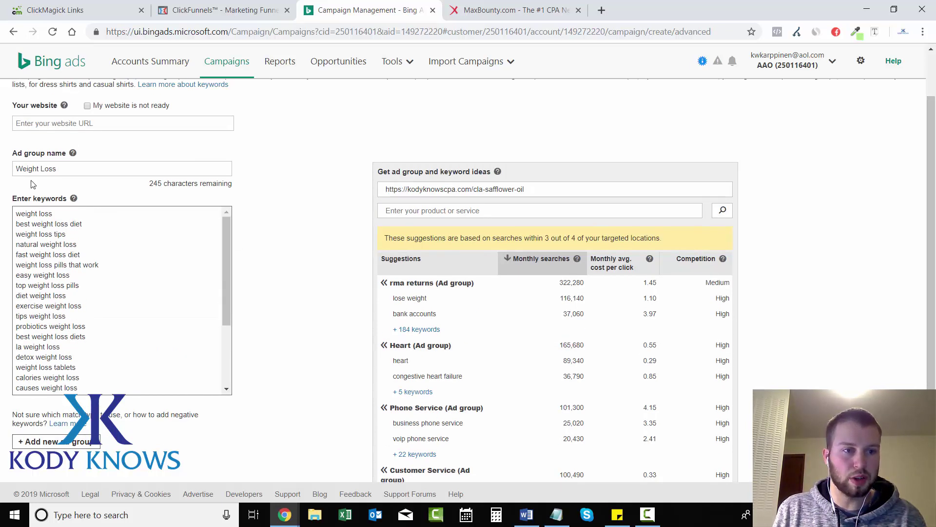
click(77, 171)
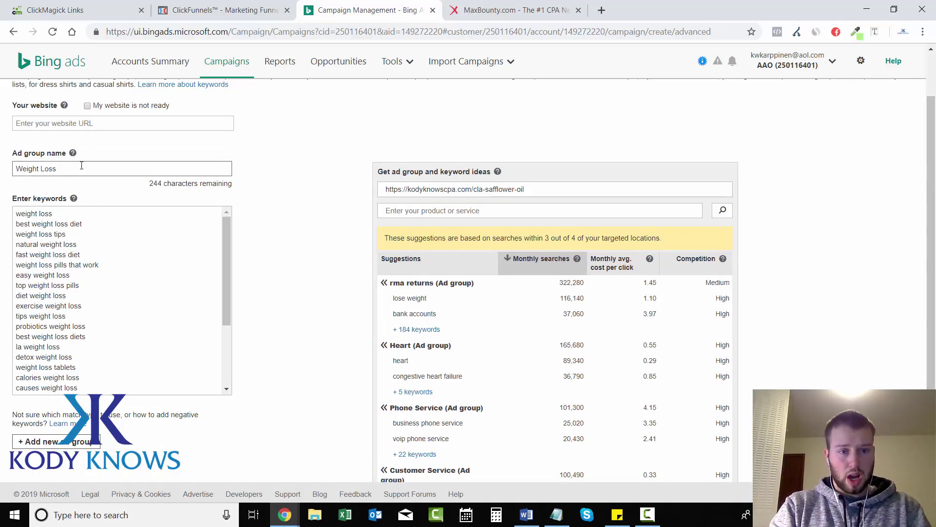
click(245, 212)
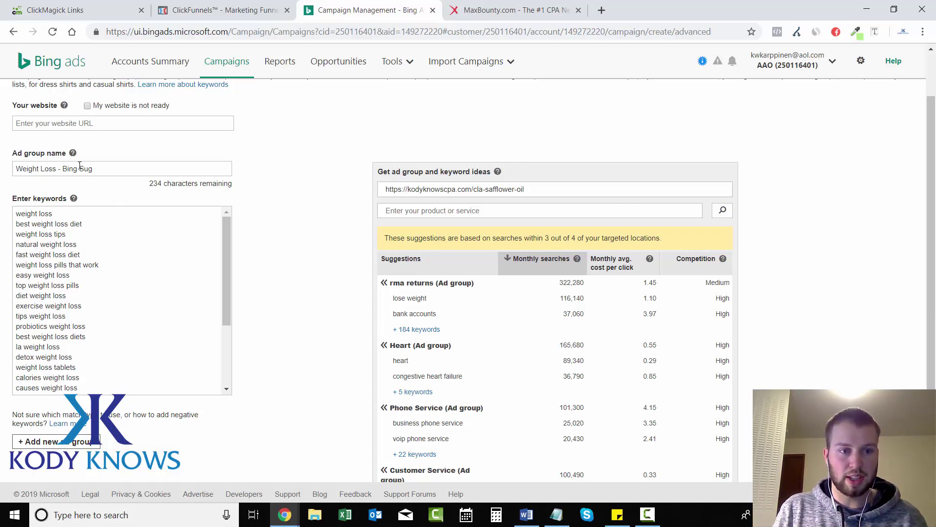
scroll(226, 240, down, 5)
scroll(149, 286, up, 5)
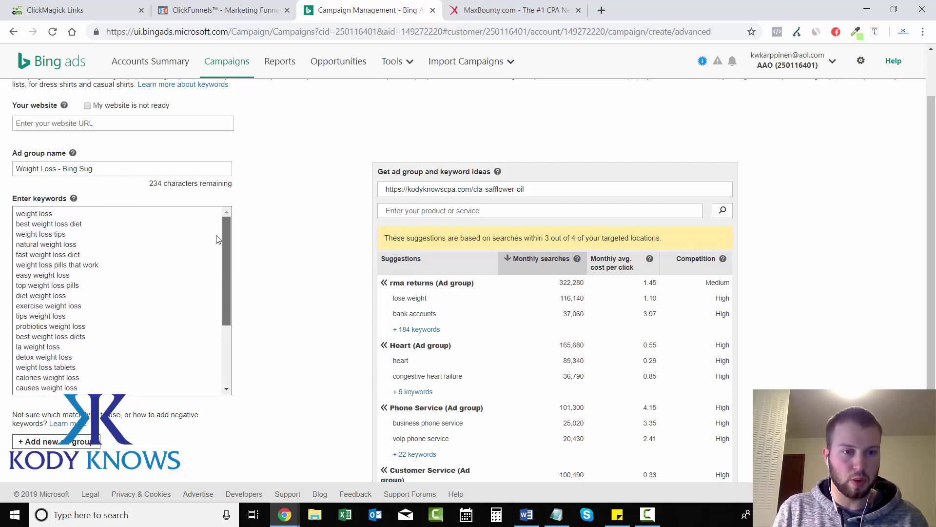
Add a new ad group below the first and name it 'Bing Sug Bulk'.
click(81, 440)
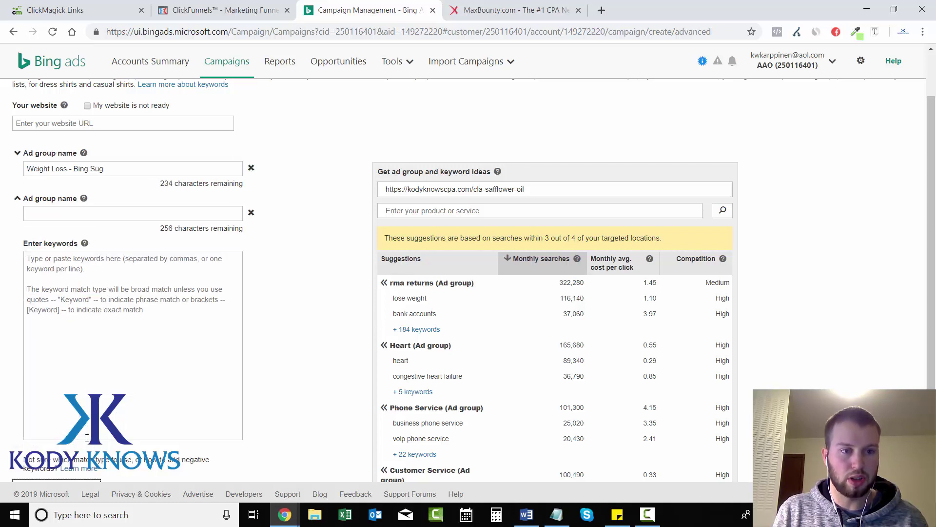
scroll(363, 182, down, 2)
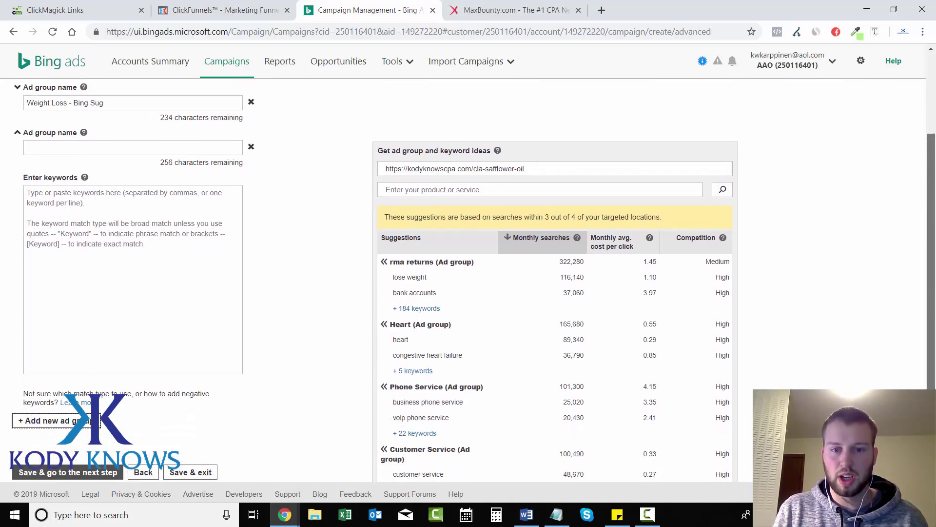
click(69, 141)
text(Bing Sug )
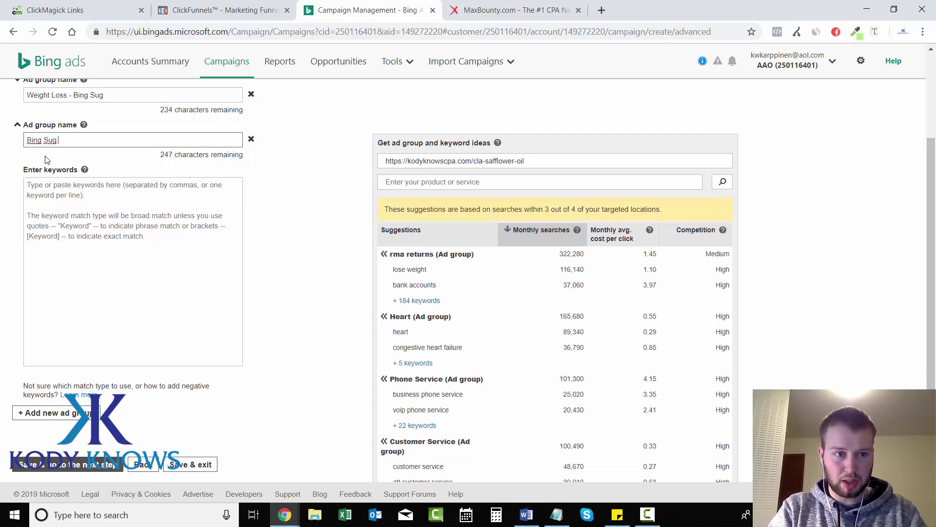
text(Bulk)
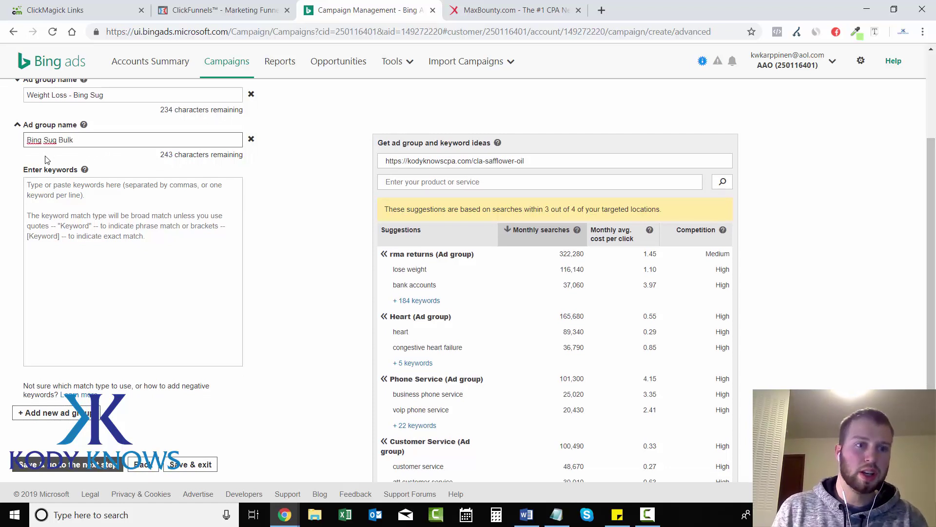
click(267, 240)
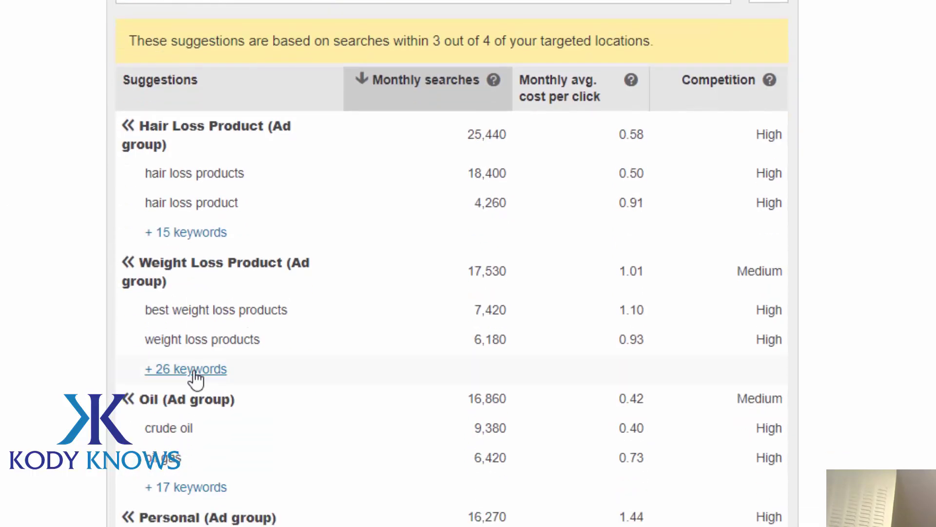
click(194, 370)
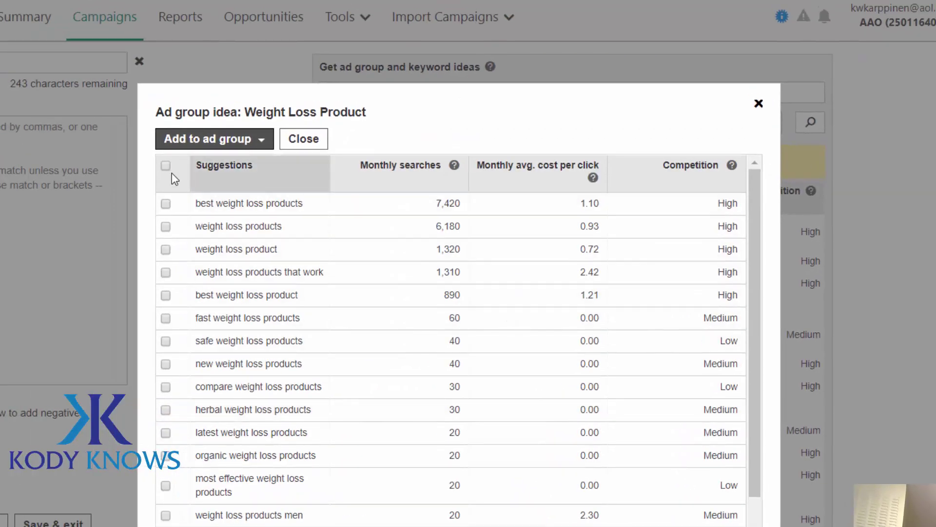
click(166, 166)
scroll(226, 150, down, 1)
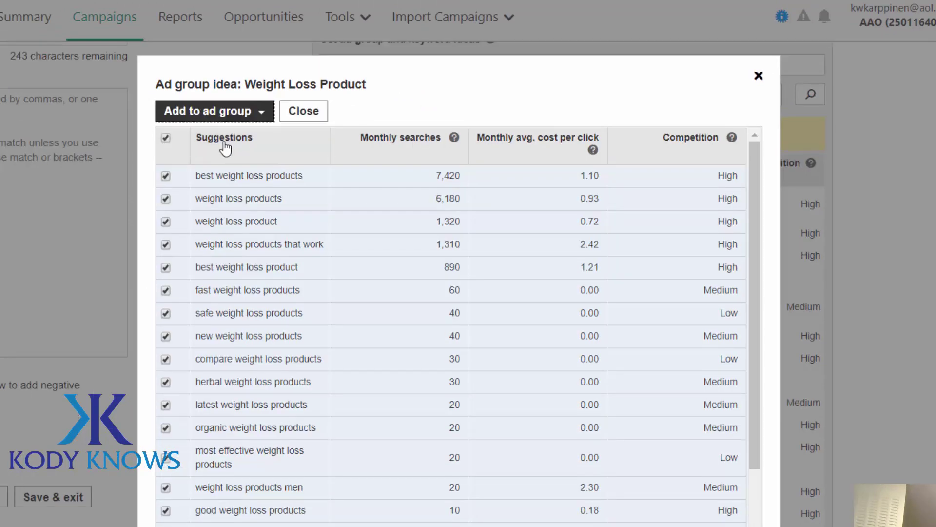
click(224, 117)
mouse_move(215, 190)
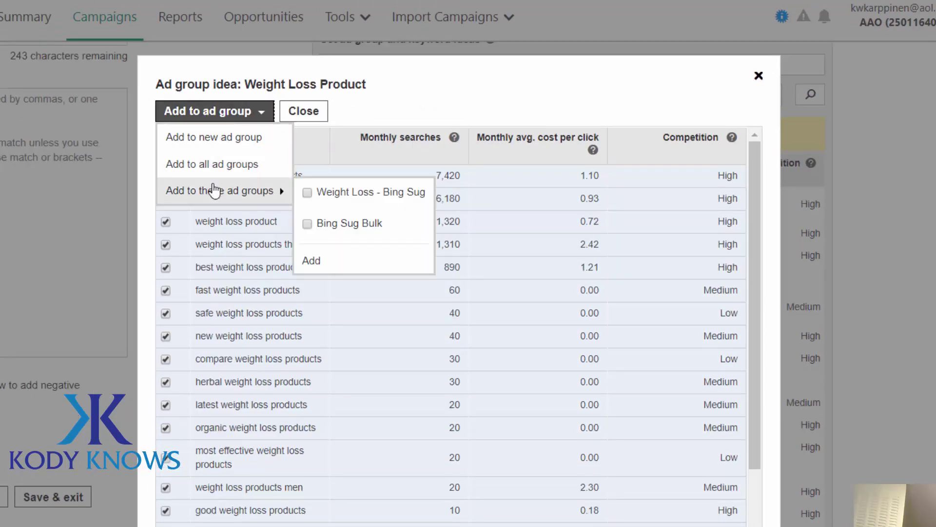
click(306, 224)
click(332, 260)
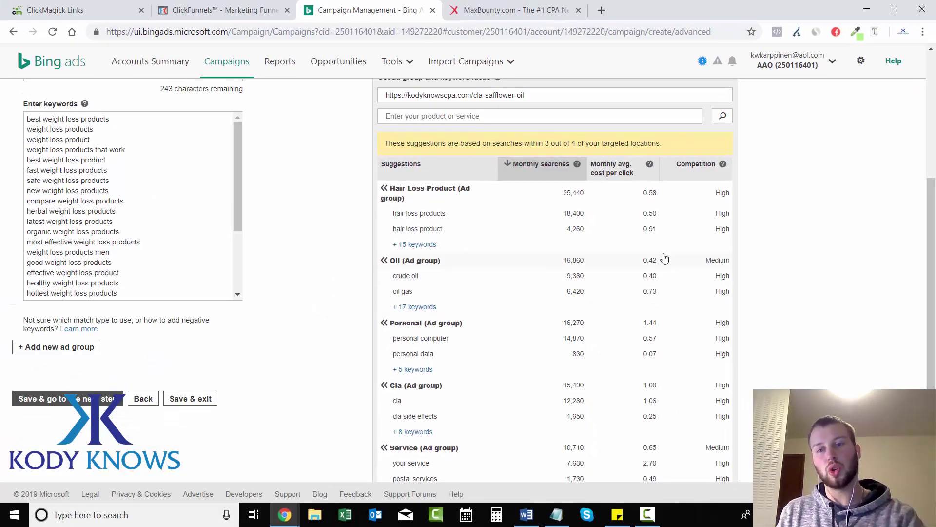
drag(935, 255, 934, 290)
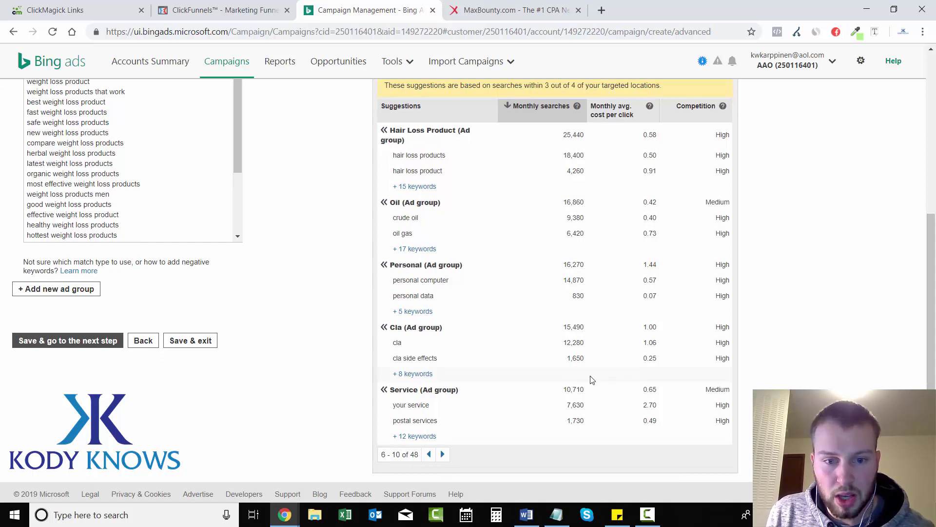
mouse_move(935, 337)
mouse_down()
mouse_move(935, 320)
mouse_move(935, 334)
mouse_up()
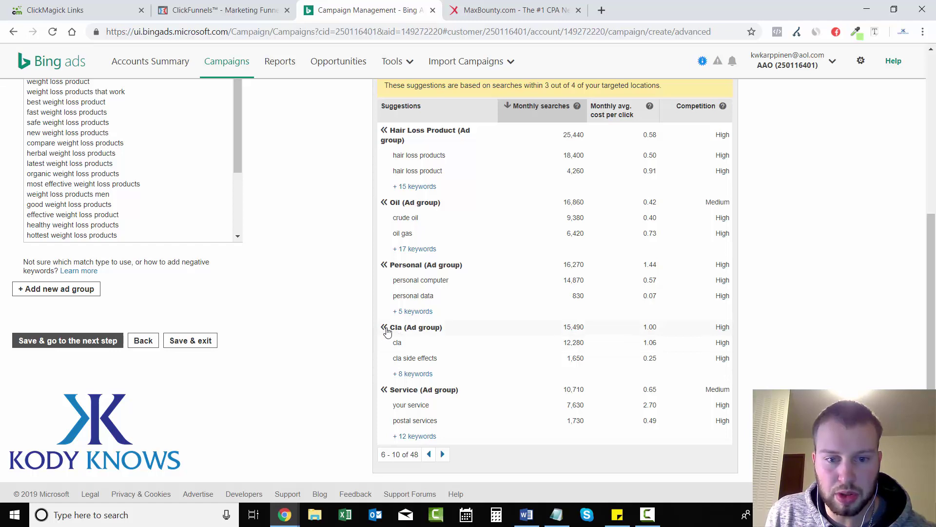
Add all 8 Cla keyword suggestions to the Bing Sug Bulk ad group.
click(418, 373)
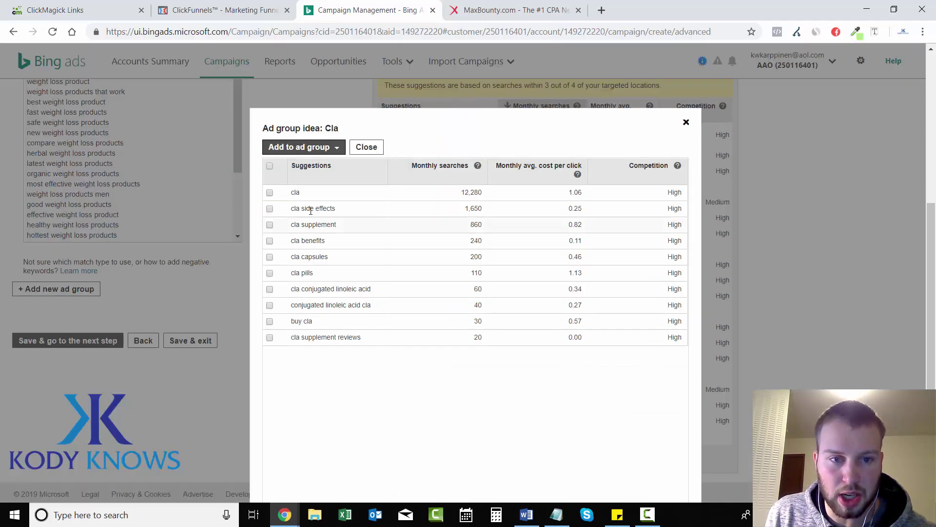
click(269, 168)
click(302, 127)
mouse_move(312, 183)
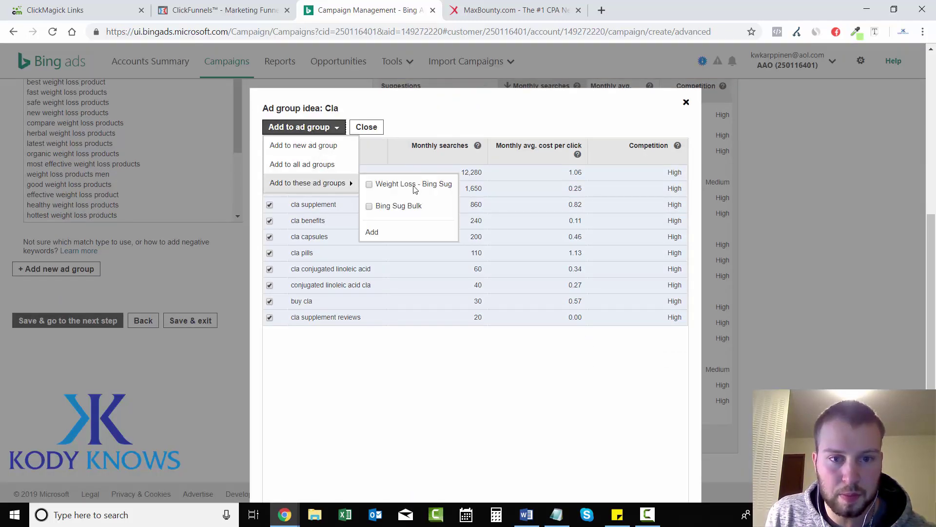
click(369, 206)
click(372, 232)
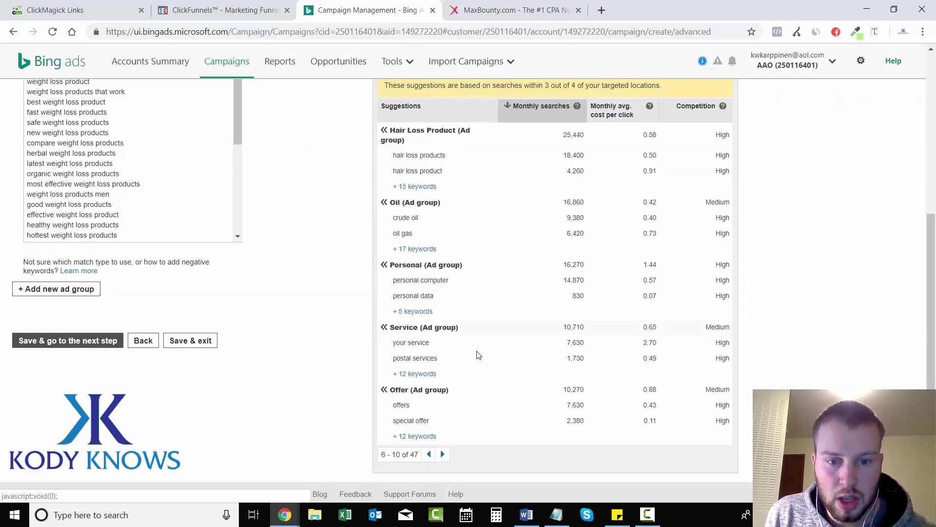
Add every Safflower Oil keyword suggestion to the Bing Sug Bulk ad group as well.
click(443, 454)
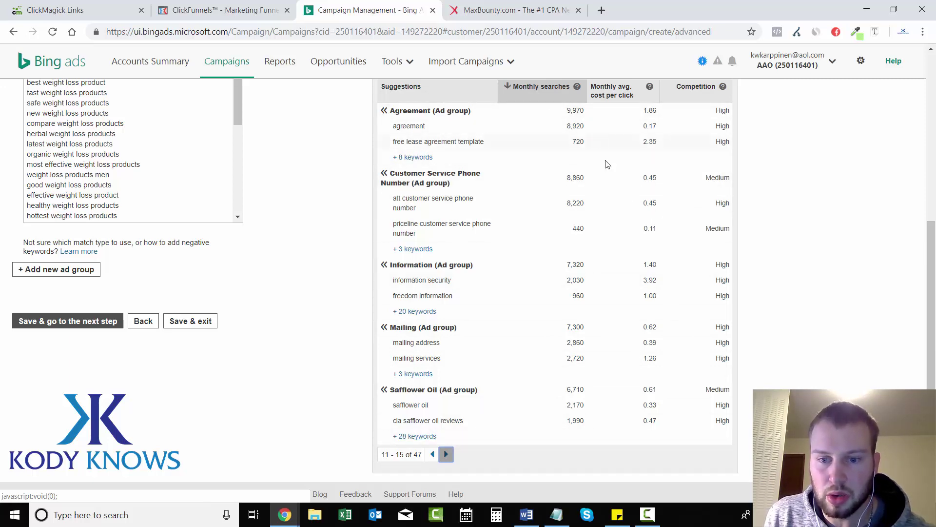
click(412, 437)
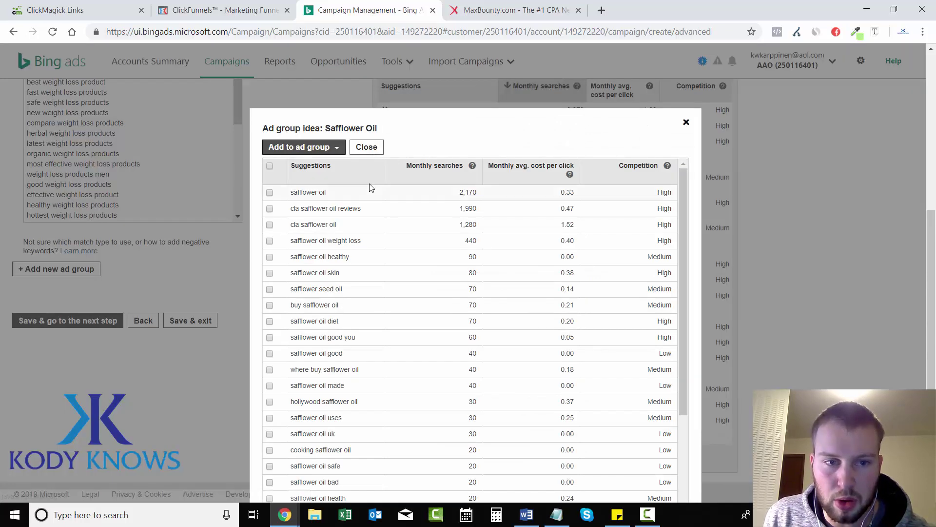
click(269, 169)
click(298, 147)
mouse_move(332, 203)
click(370, 225)
click(390, 253)
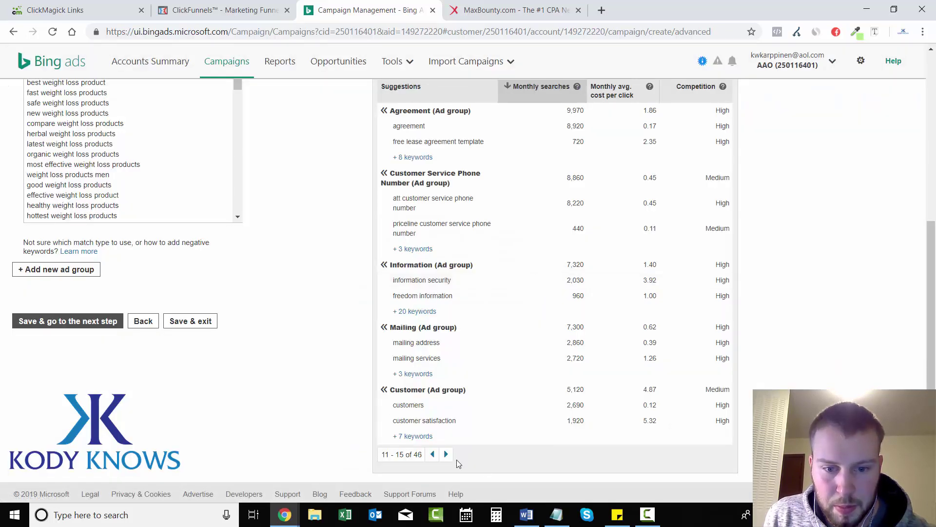
click(446, 455)
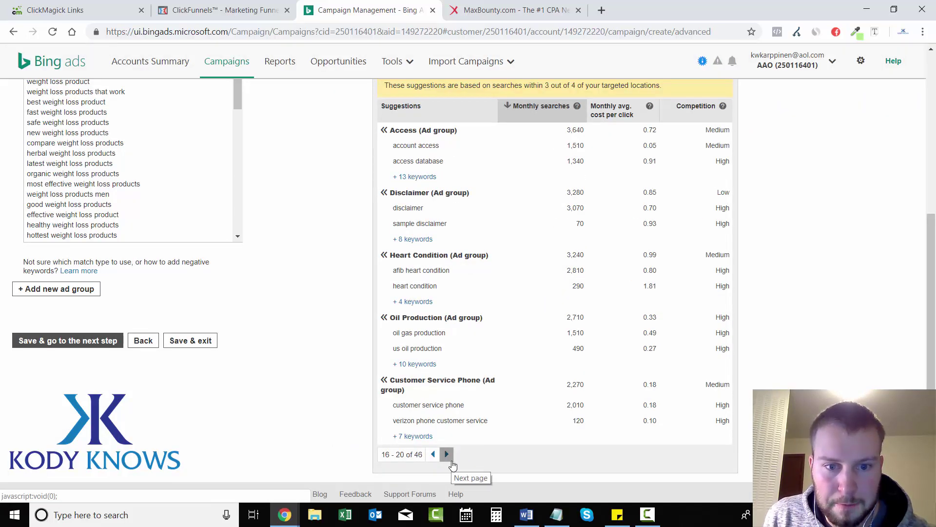
click(447, 455)
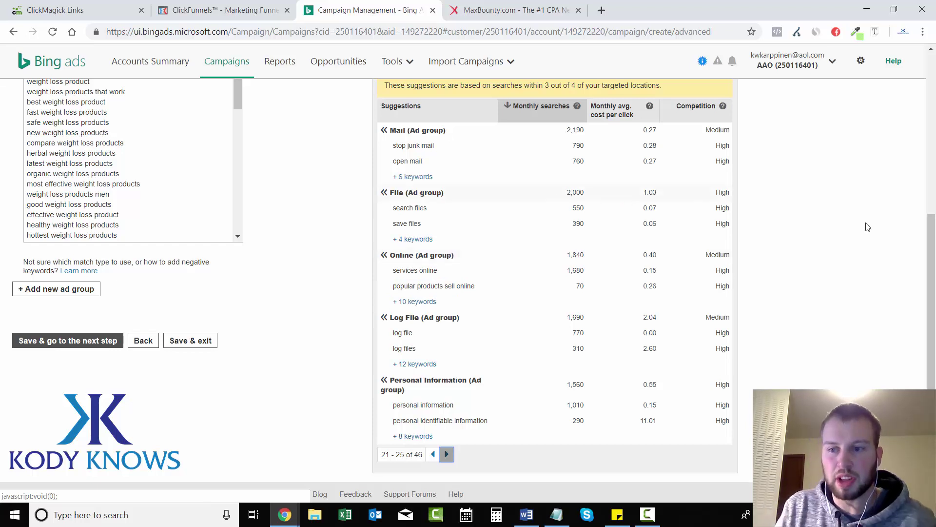
scroll(912, 240, up, 2)
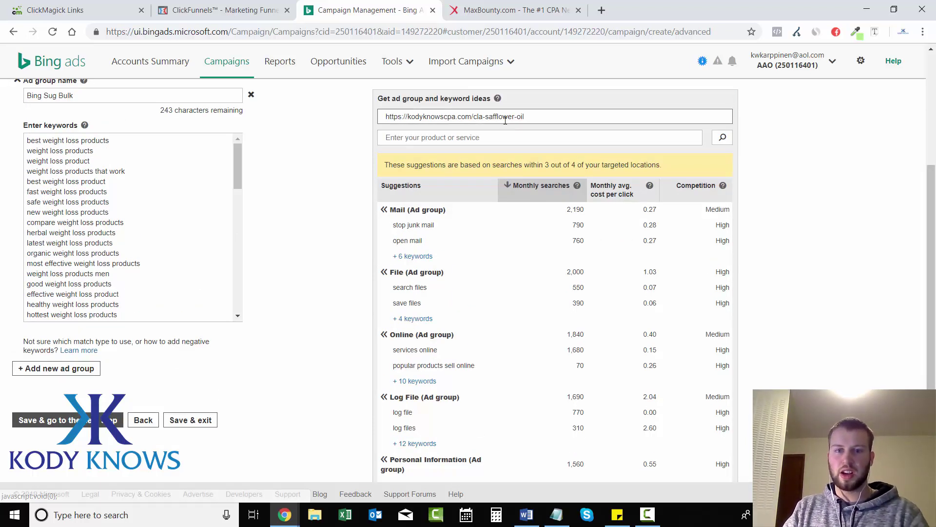
Replace the website URL with a 'weight loss' product search for keyword ideas.
triple_click(505, 120)
key(BackSpace)
click(464, 142)
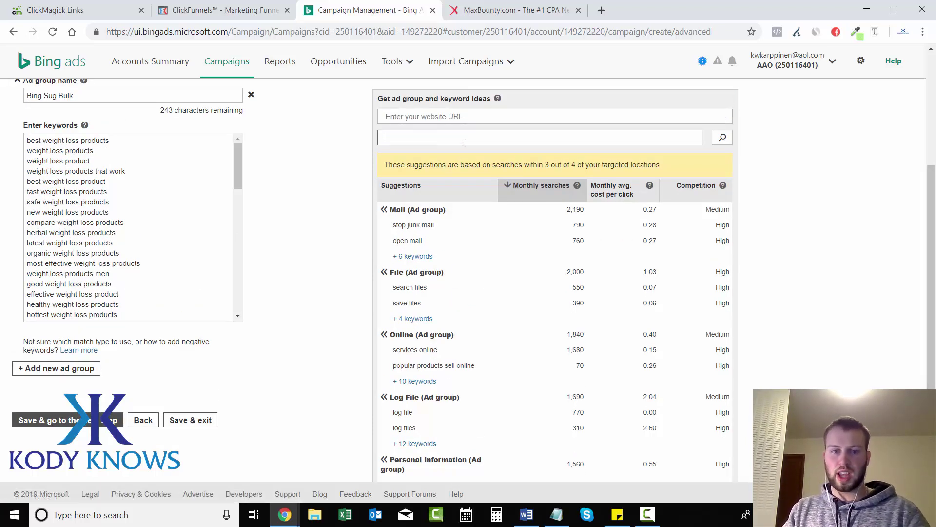
text(weight loss)
key(Return)
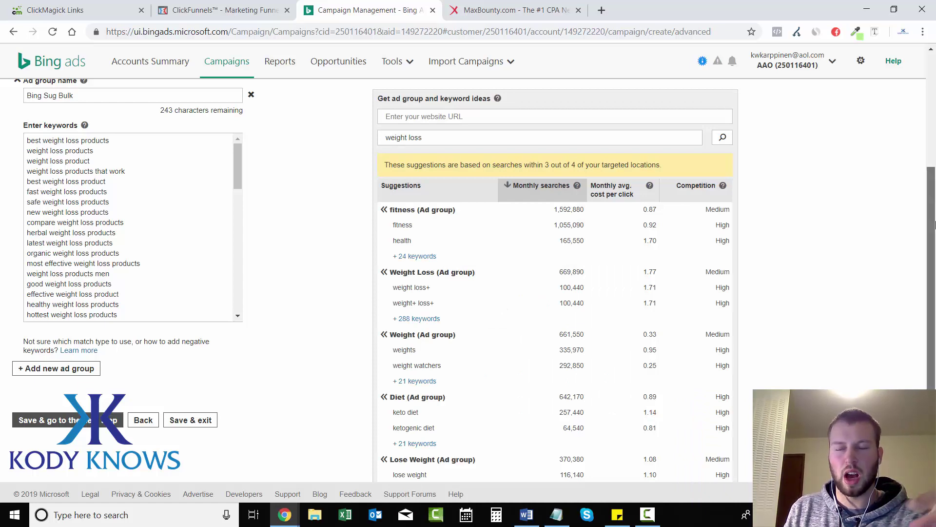
scroll(931, 273, down, 1)
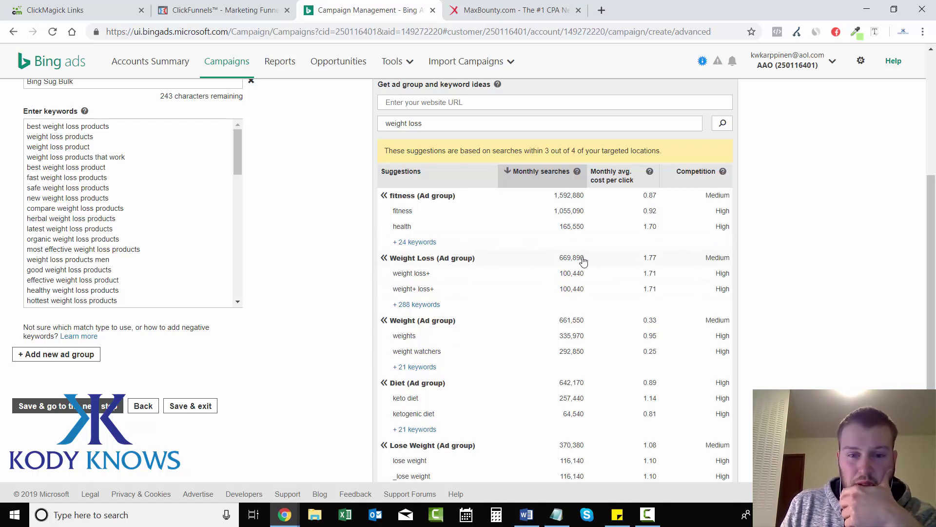
Add all 288 Weight Loss keyword suggestions to the Bing Sug Bulk ad group.
click(418, 305)
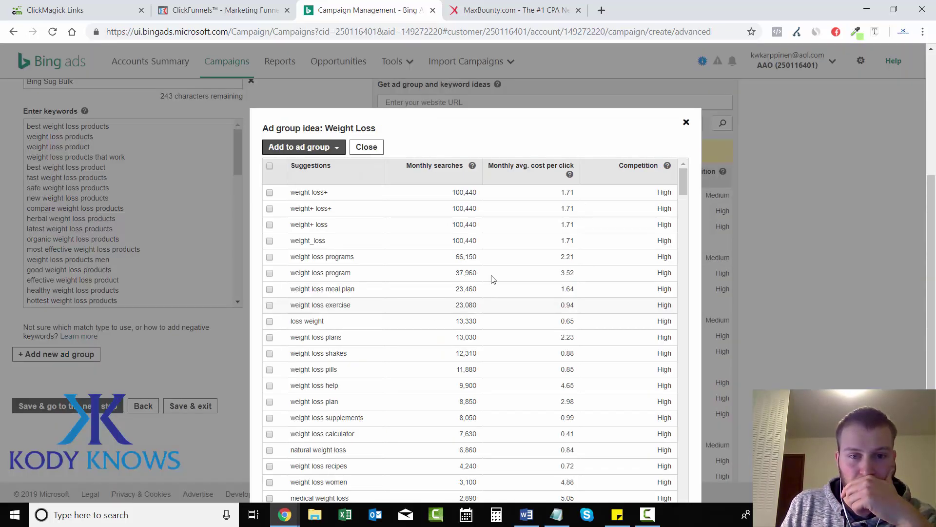
click(270, 166)
scroll(307, 150, down, 1)
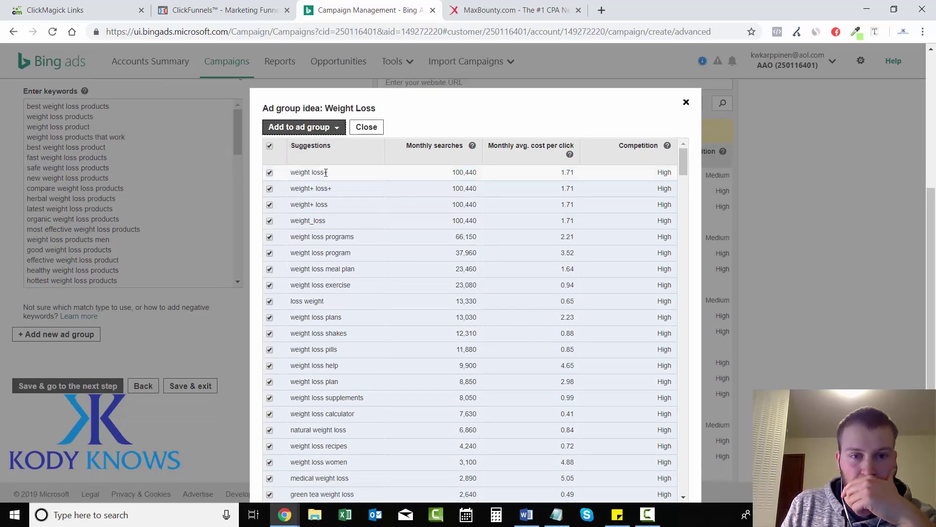
click(327, 130)
mouse_move(312, 182)
click(370, 206)
click(385, 232)
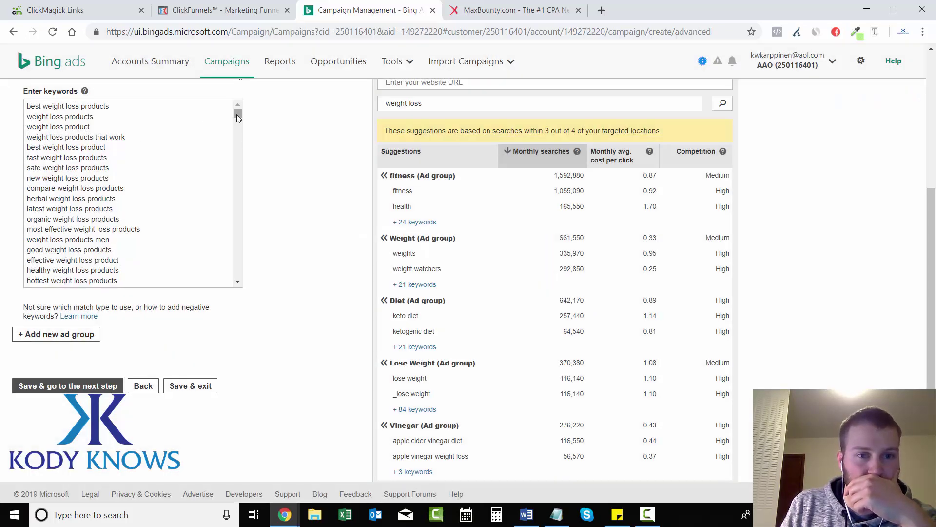
Scroll up and leave the Weight Loss - Bing Sug and Bing Sug Bulk keyword lists collapsed.
drag(238, 117, 259, 109)
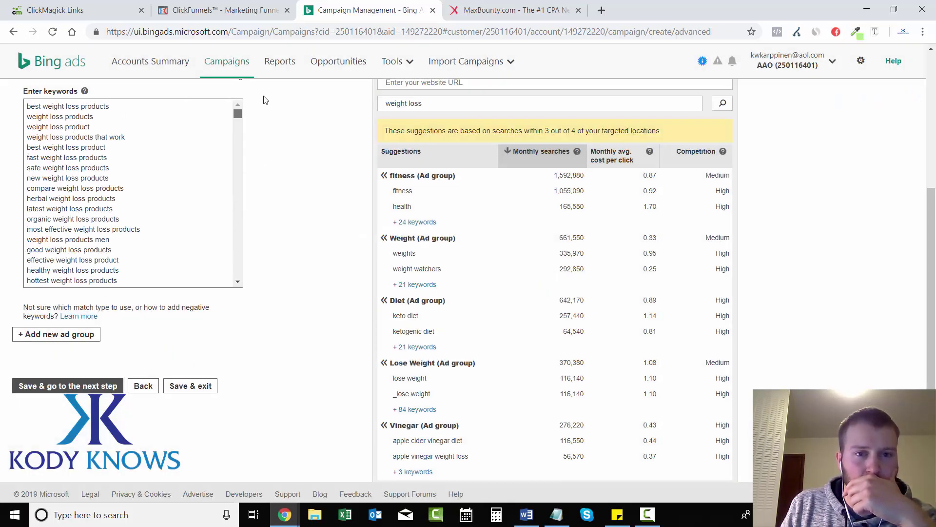
scroll(268, 146, up, 3)
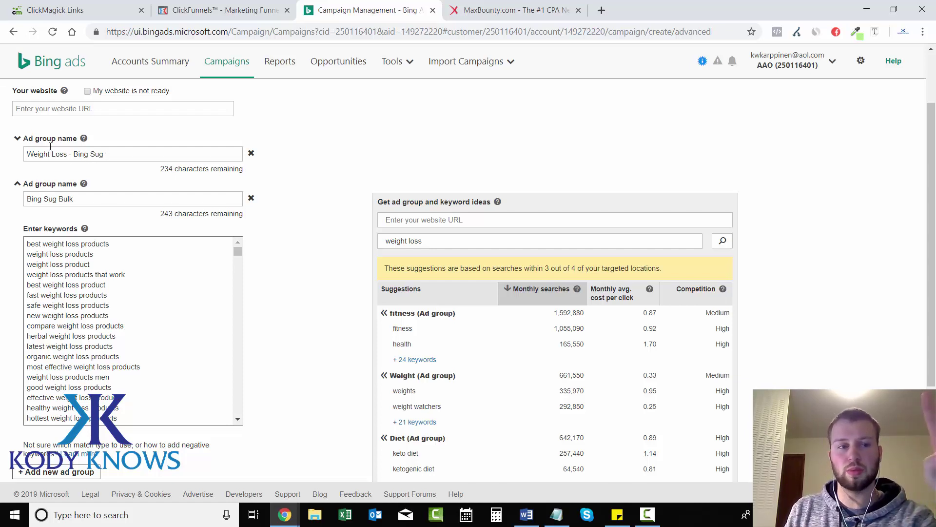
click(14, 139)
click(18, 139)
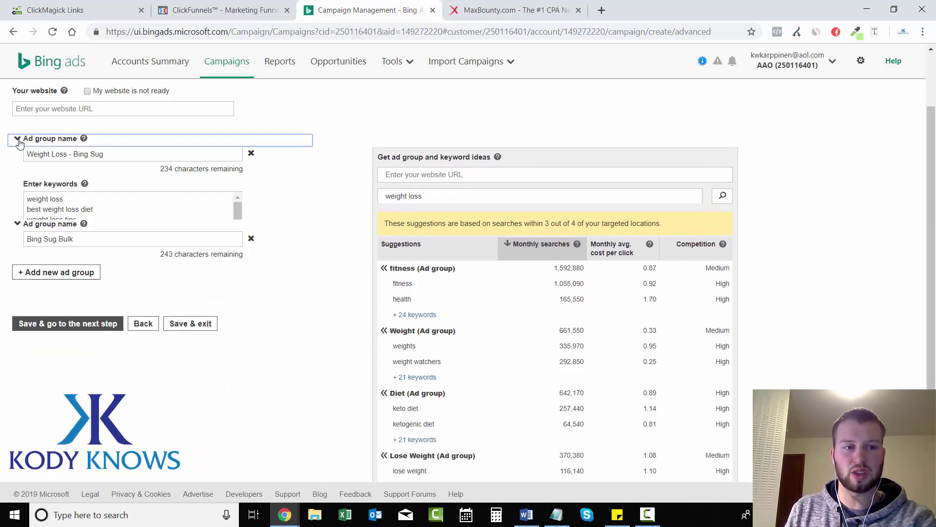
click(255, 255)
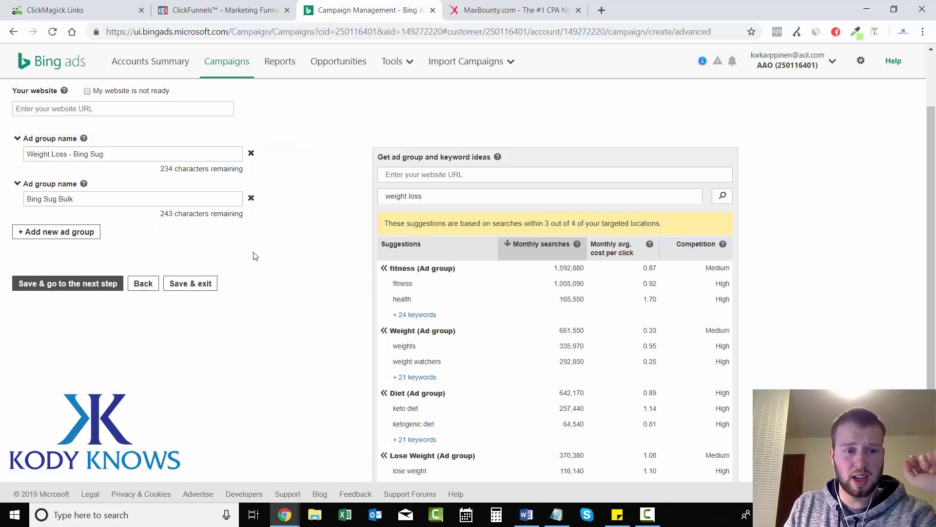
scroll(885, 239, up, 1)
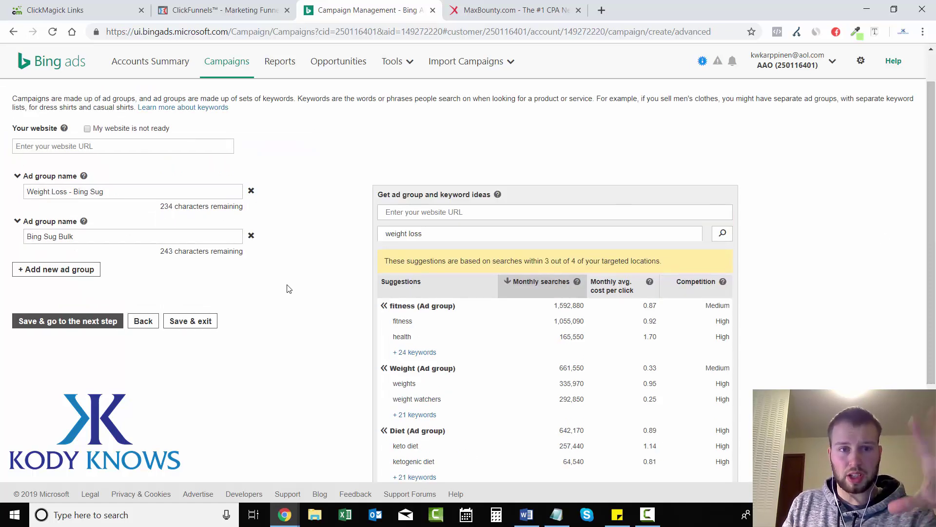
Save both ad groups and advance to the Ads & ad extensions page.
click(74, 326)
scroll(894, 318, down, 4)
scroll(893, 242, up, 4)
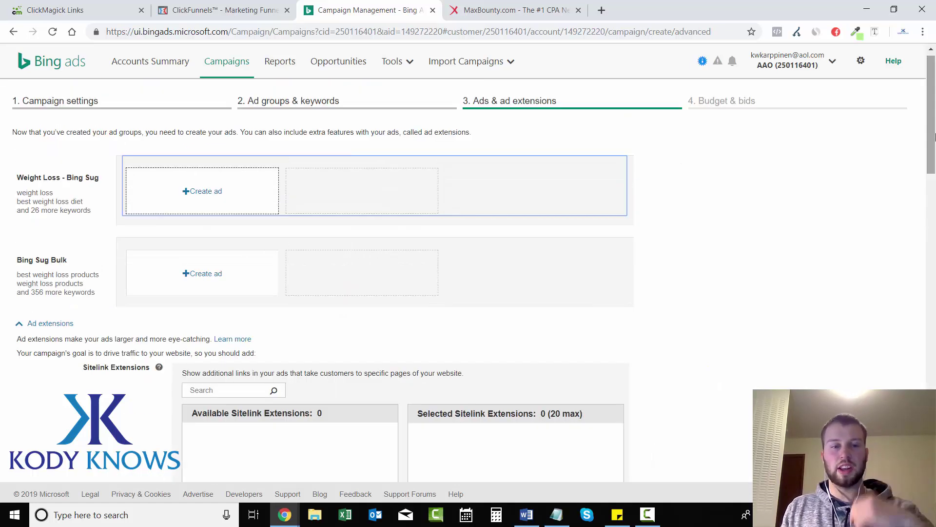